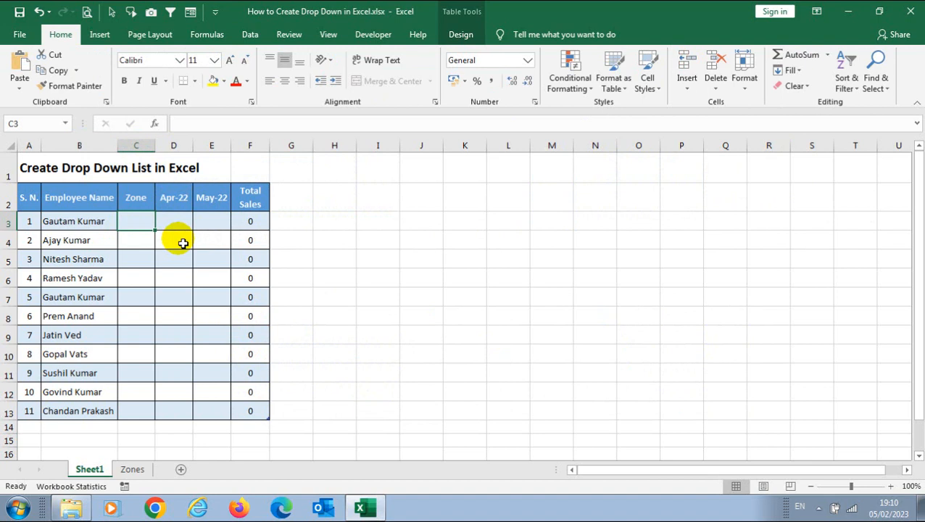
Select cell C3 and open its Data Validation settings.
left_click_drag(145, 223, 137, 418)
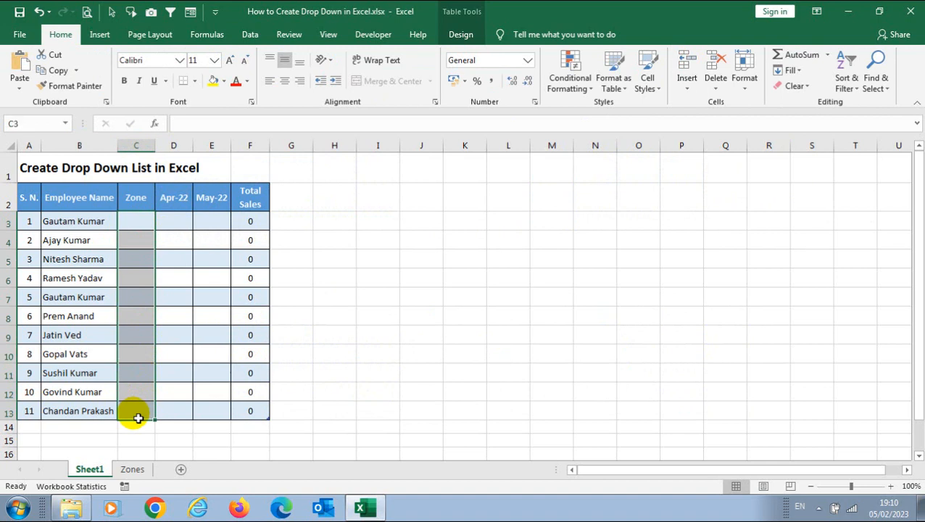
left_click(134, 221)
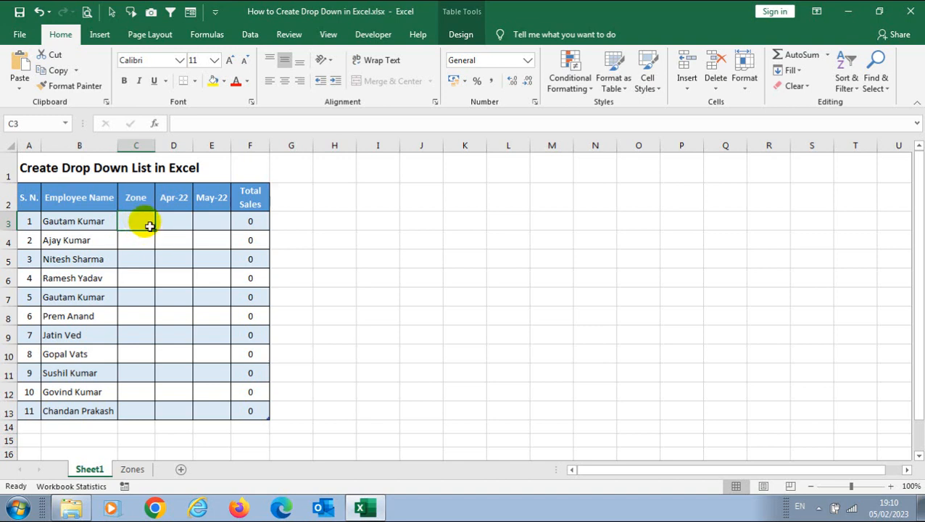
left_click(250, 34)
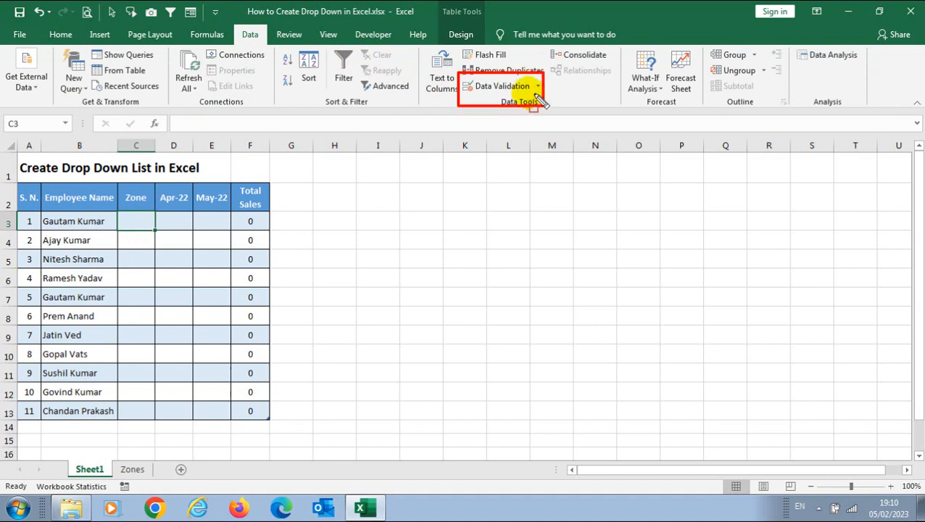
left_click(505, 91)
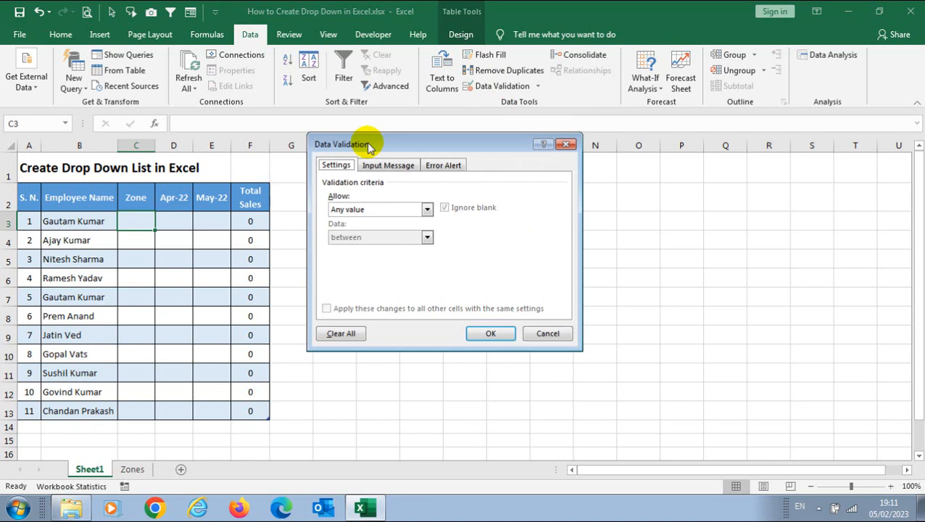
key("ctrl+alt+d")
mouse_move(325, 192)
left_mouse_down()
mouse_move(399, 226)
mouse_move(435, 225)
left_mouse_up()
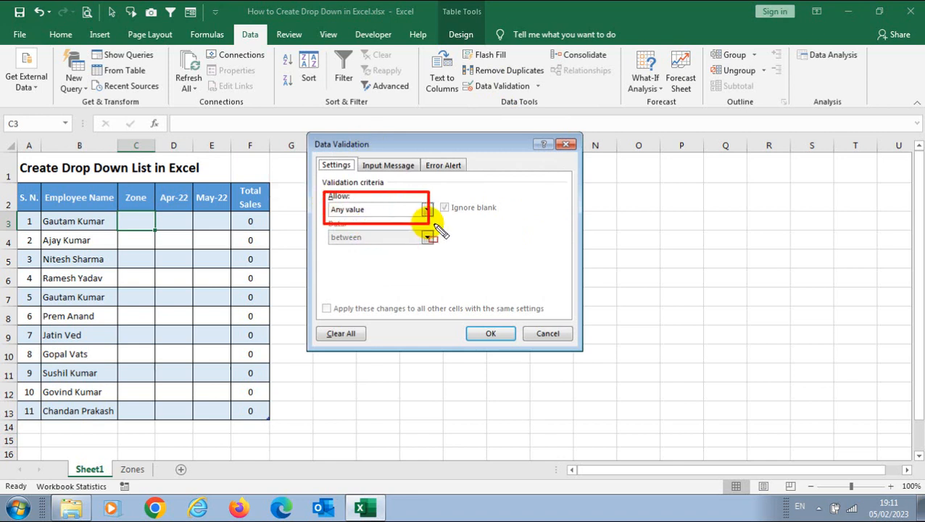
key("Escape")
Allow a List with source East, West, South, North and apply it to C3.
left_click(427, 209)
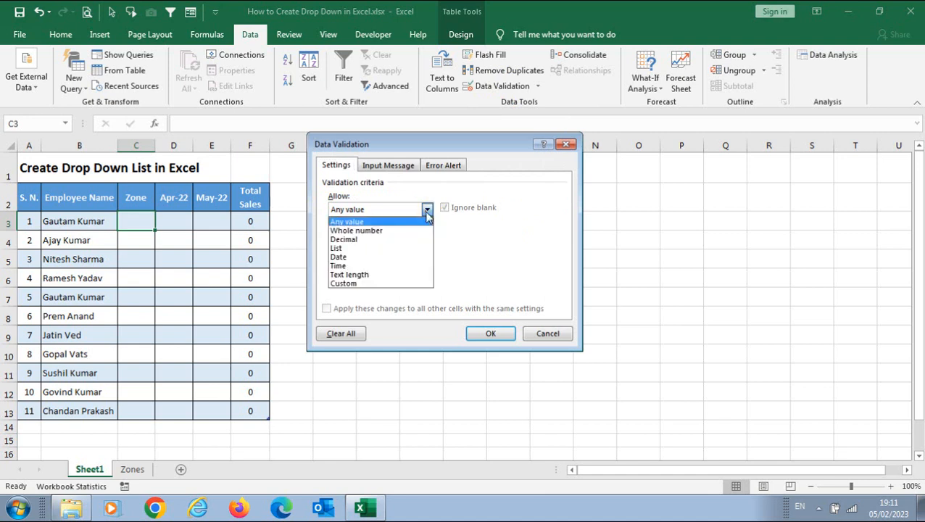
left_click(372, 251)
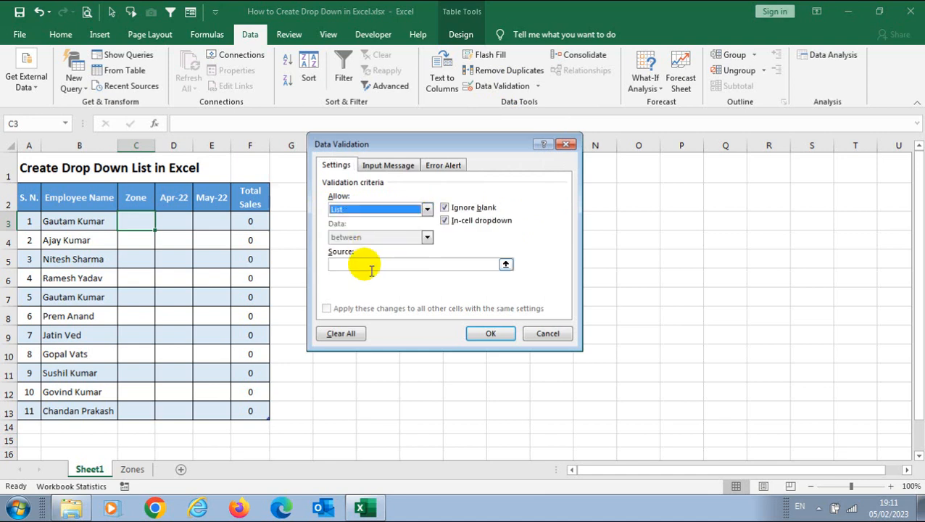
mouse_move(322, 245)
left_mouse_down()
mouse_move(381, 281)
mouse_move(523, 287)
left_mouse_up()
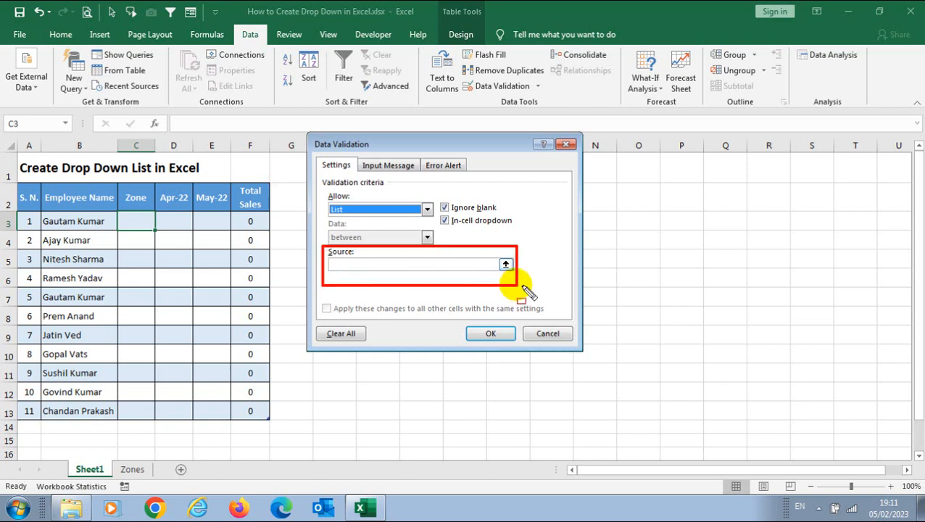
left_click(342, 264)
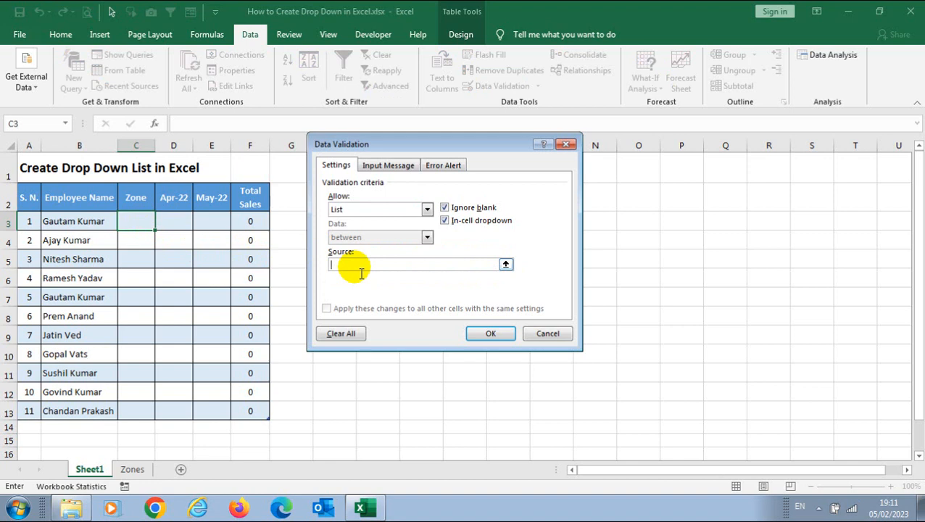
type("East,")
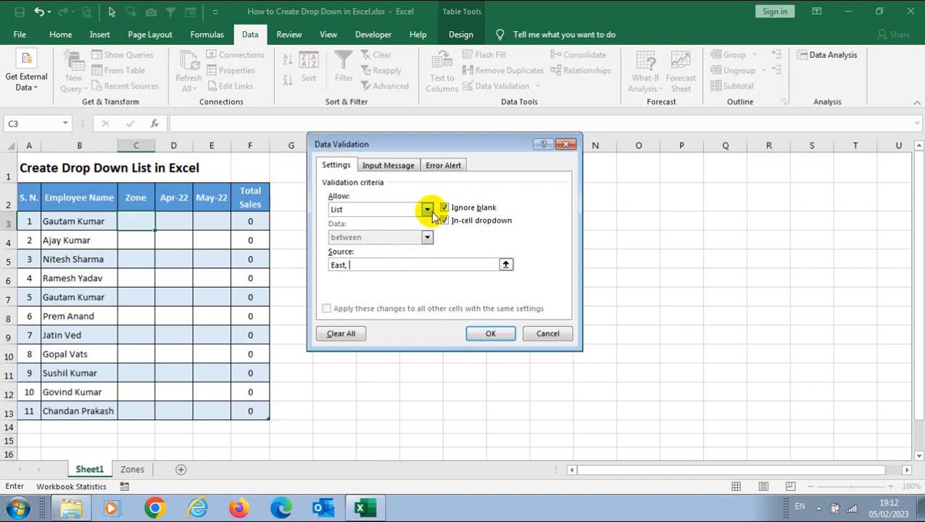
type("West, South, North")
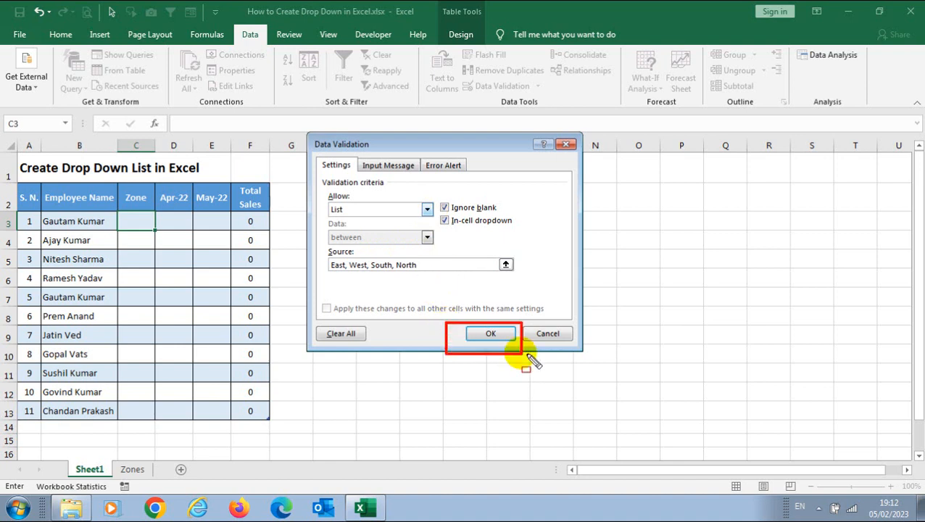
left_click(490, 333)
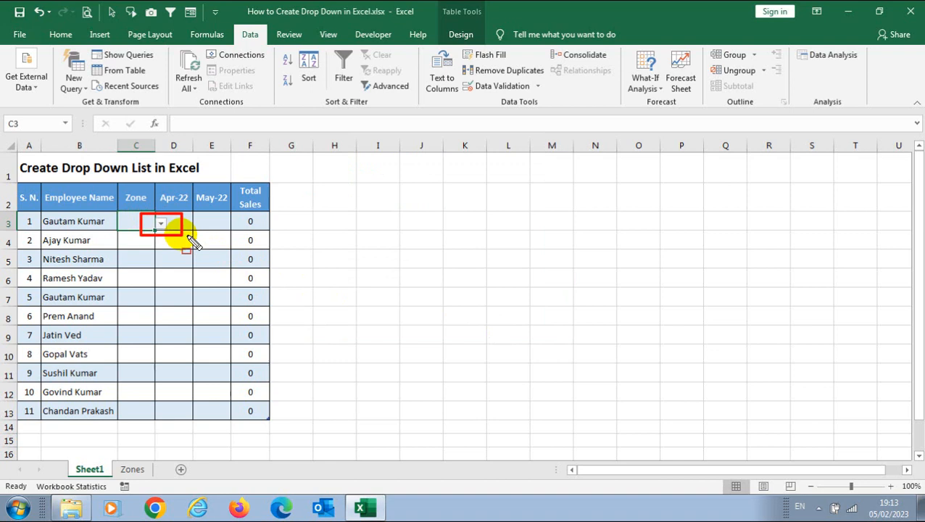
Pick West from C3's zone drop-down list.
left_click(161, 224)
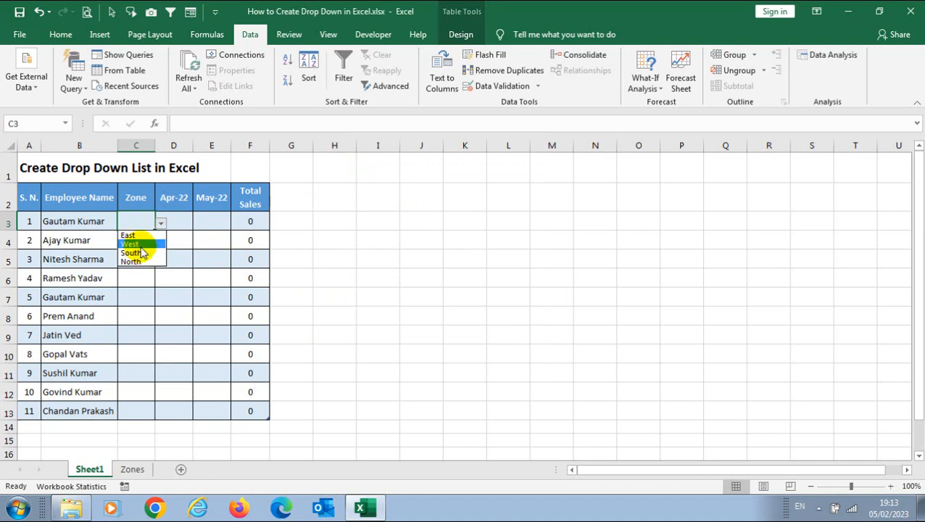
left_click(144, 244)
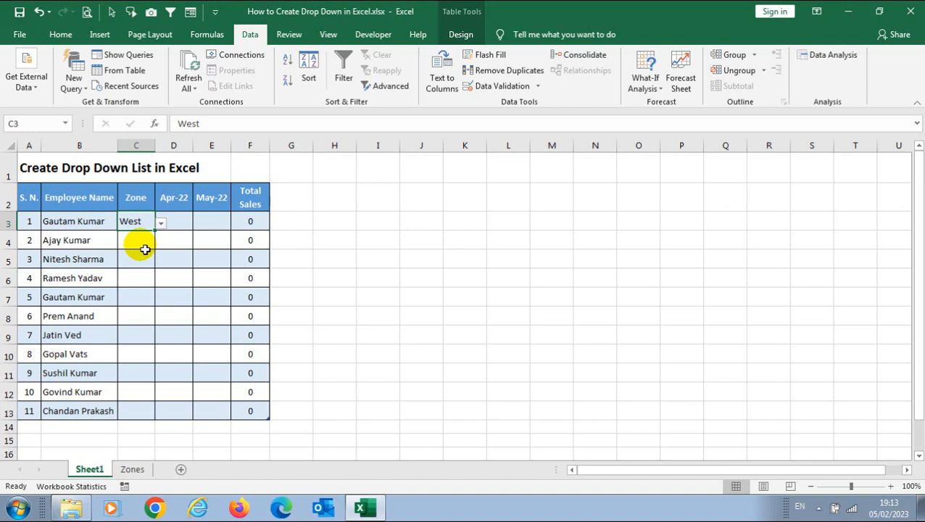
Look up the zone names in A3:A6 on the Zones sheet, then return to Sheet1.
left_click(133, 471)
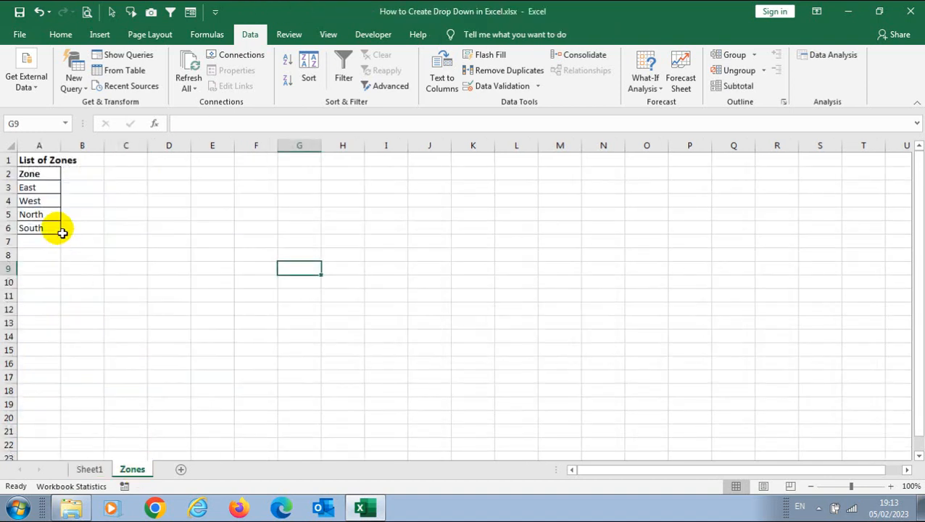
left_click_drag(29, 187, 34, 227)
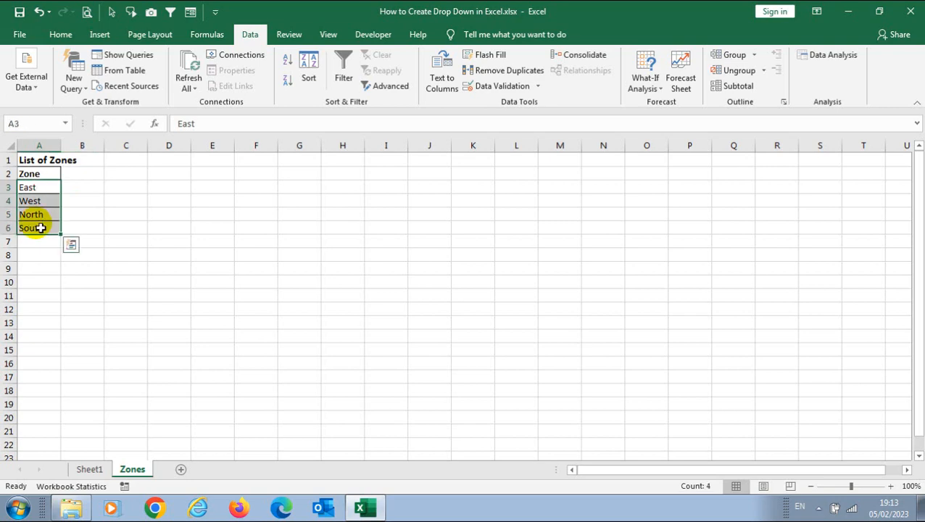
left_click(42, 191)
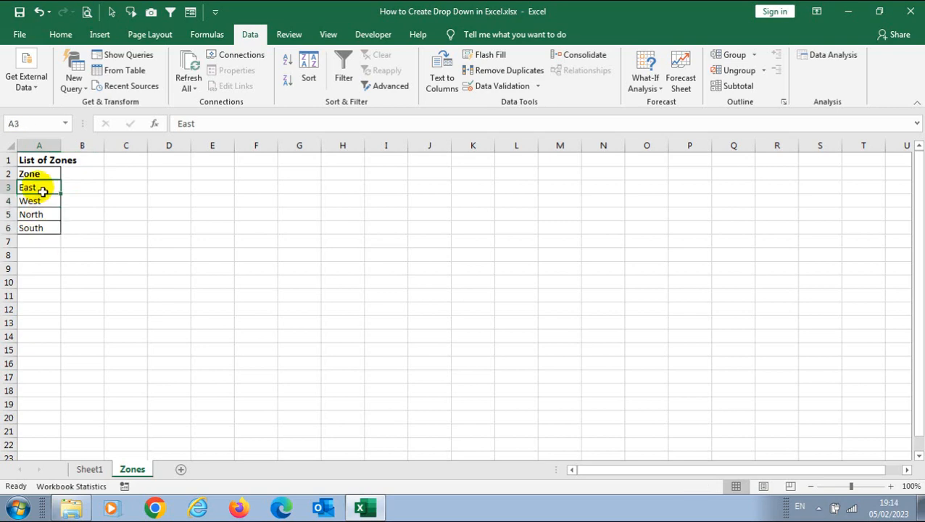
left_click(104, 469)
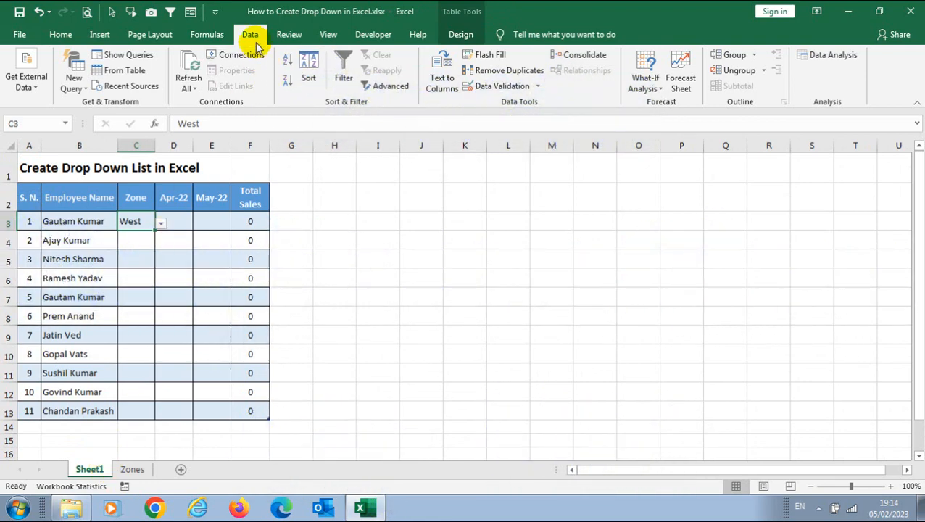
Replace C3's typed list source with the range Zones!A3:A6.
left_click(497, 87)
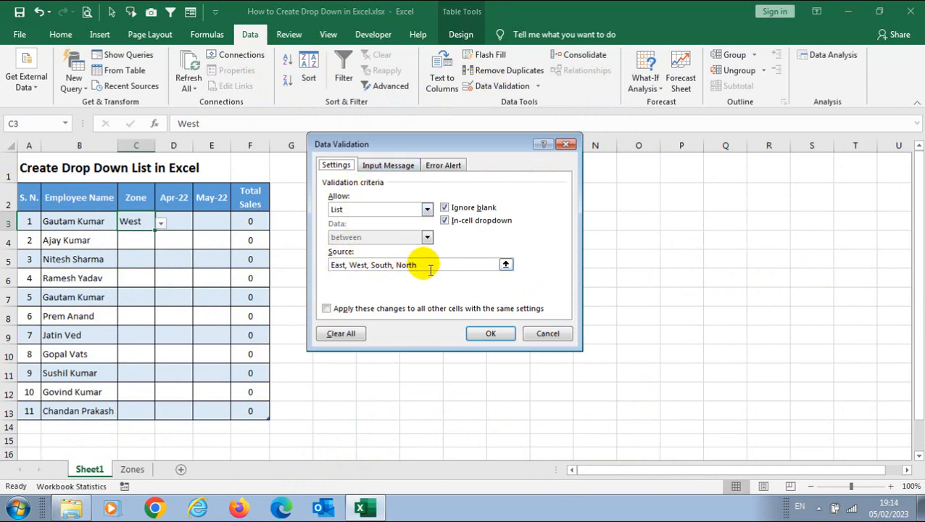
left_click_drag(432, 269, 327, 267)
key("BackSpace")
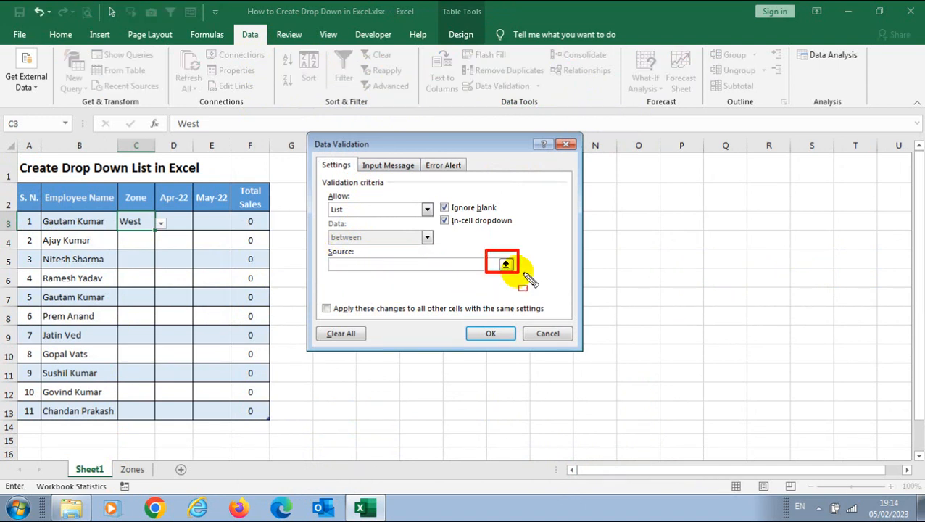
left_click(506, 264)
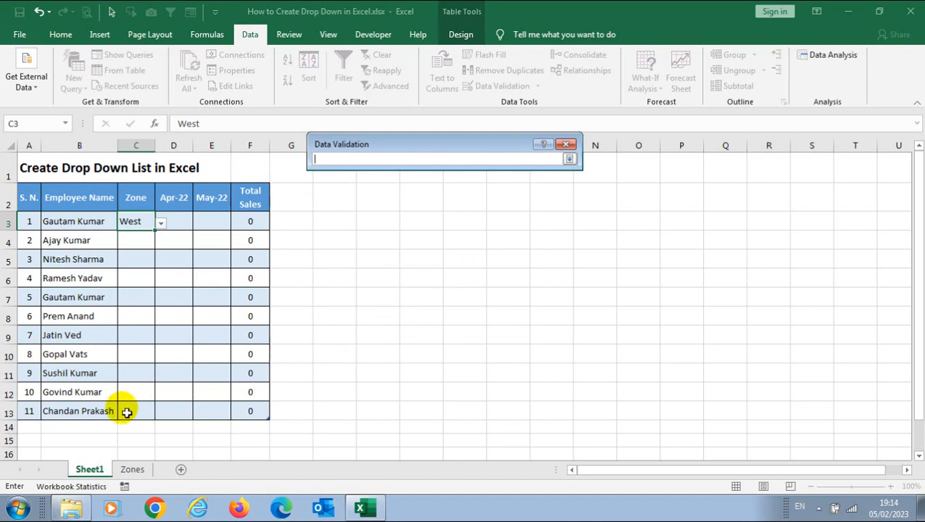
left_click(133, 469)
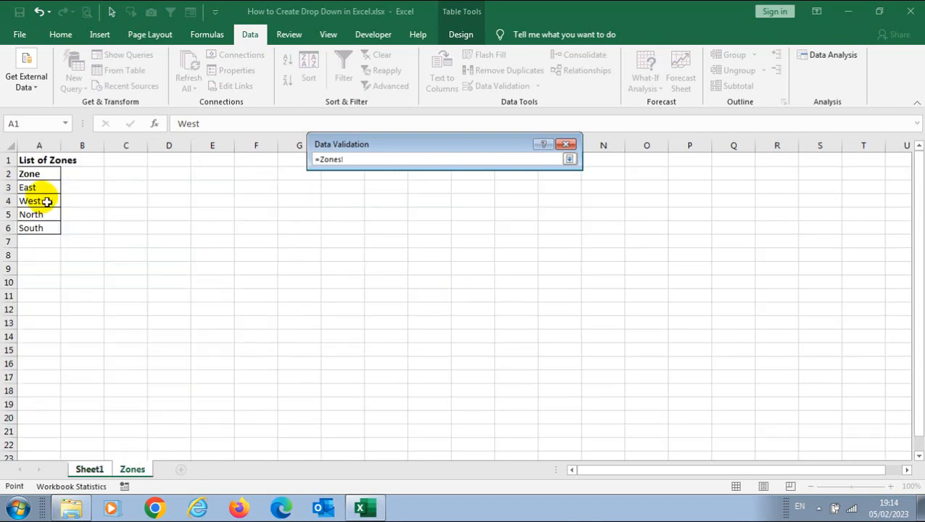
left_click_drag(45, 191, 41, 229)
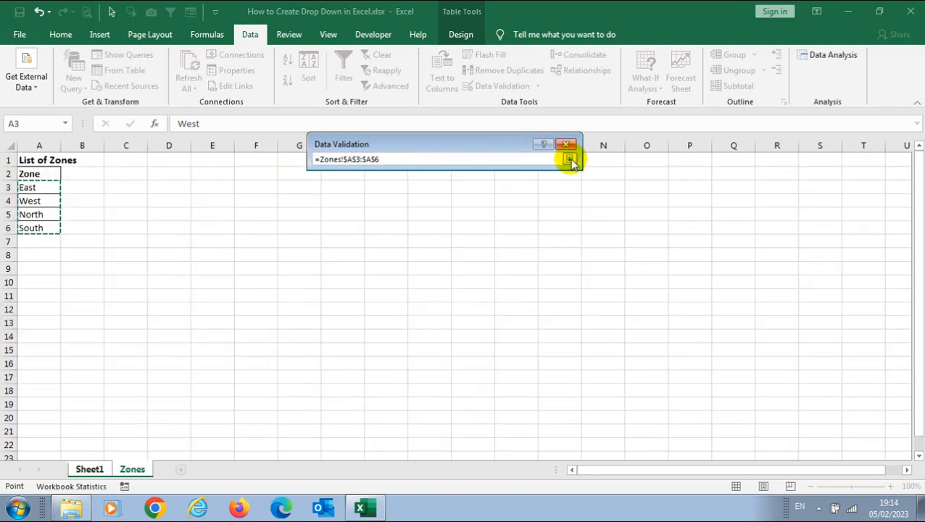
left_click(569, 158)
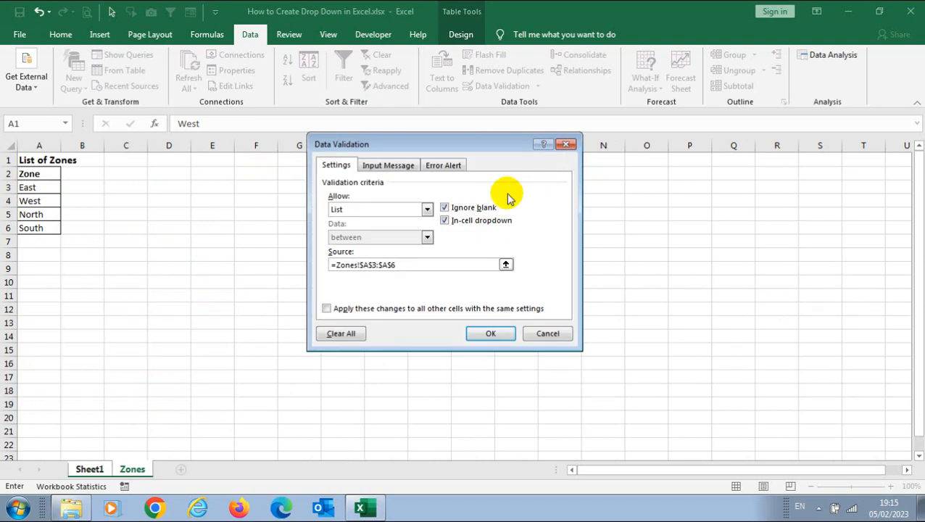
left_click(494, 333)
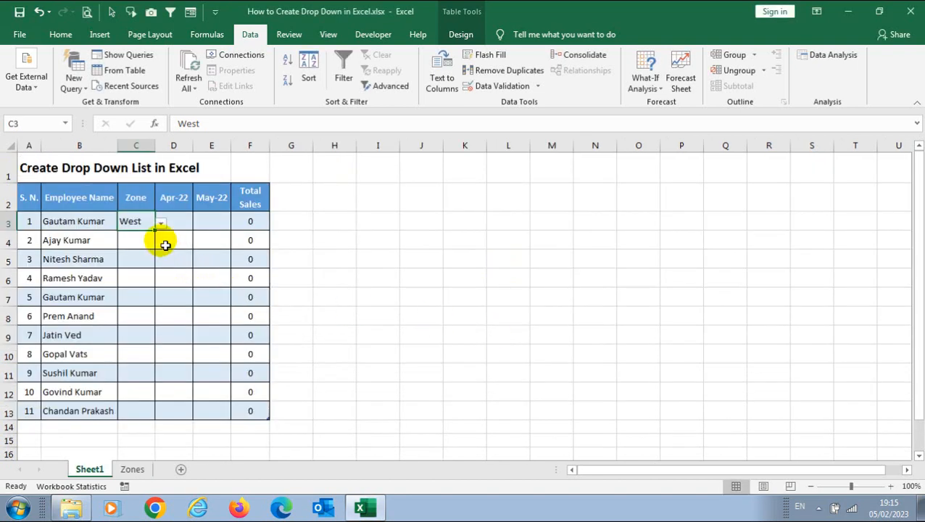
left_click(164, 228)
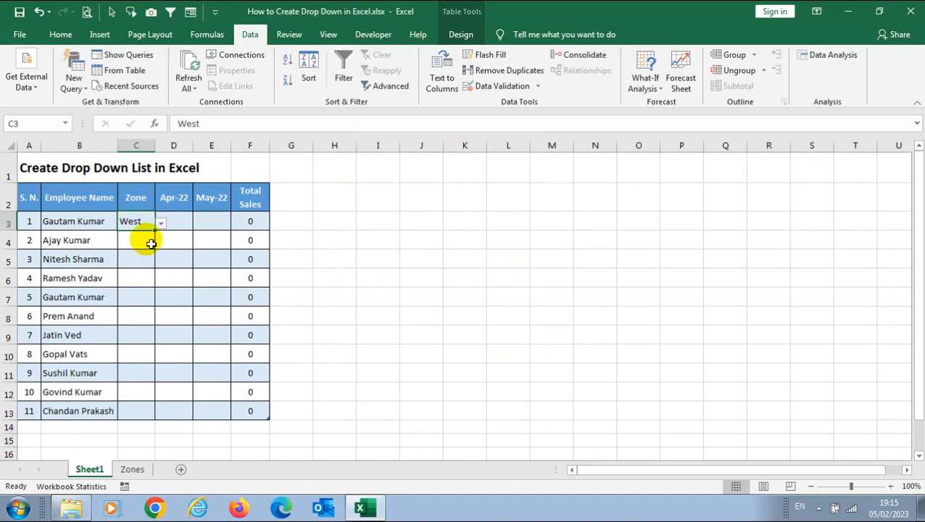
left_click(148, 240)
left_click(150, 227)
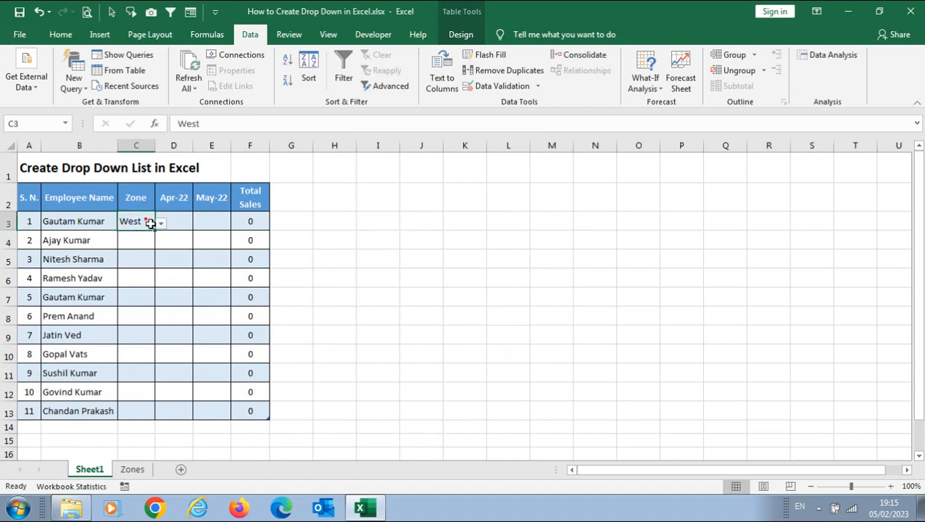
left_click(137, 241)
left_click(138, 224)
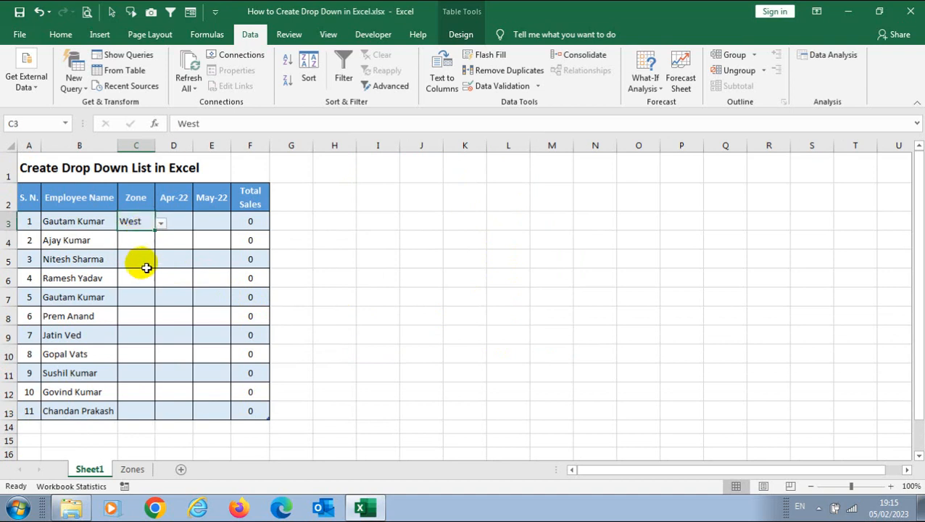
left_click(149, 242)
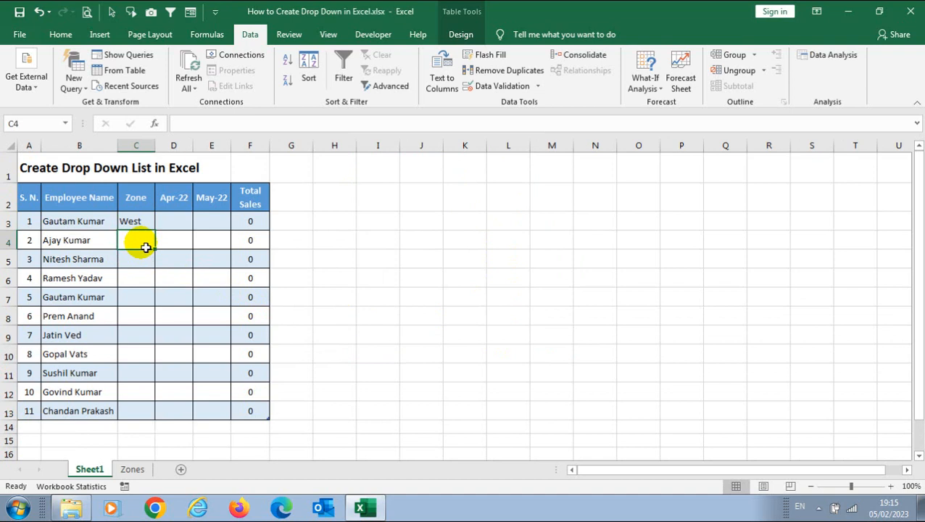
left_click_drag(146, 247, 139, 414)
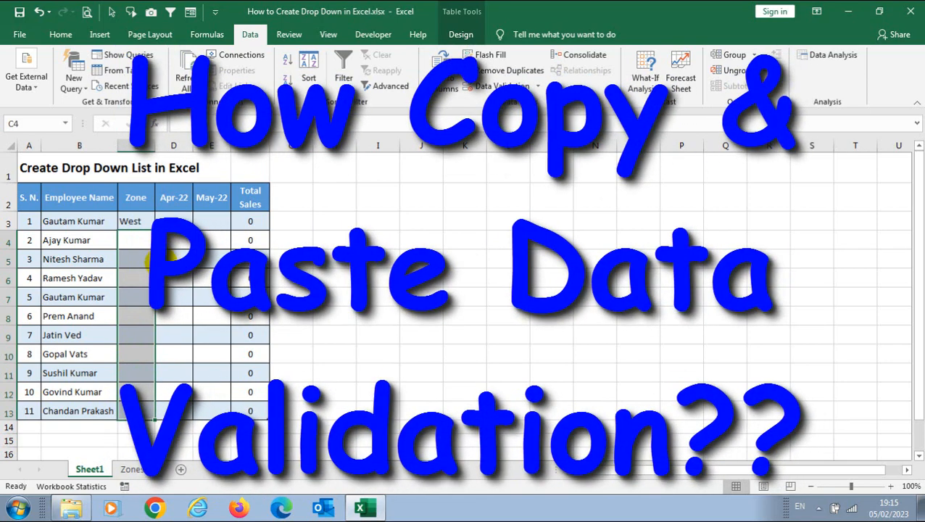
Copy West with its zone drop-down from C3 into C4.
left_click(143, 224)
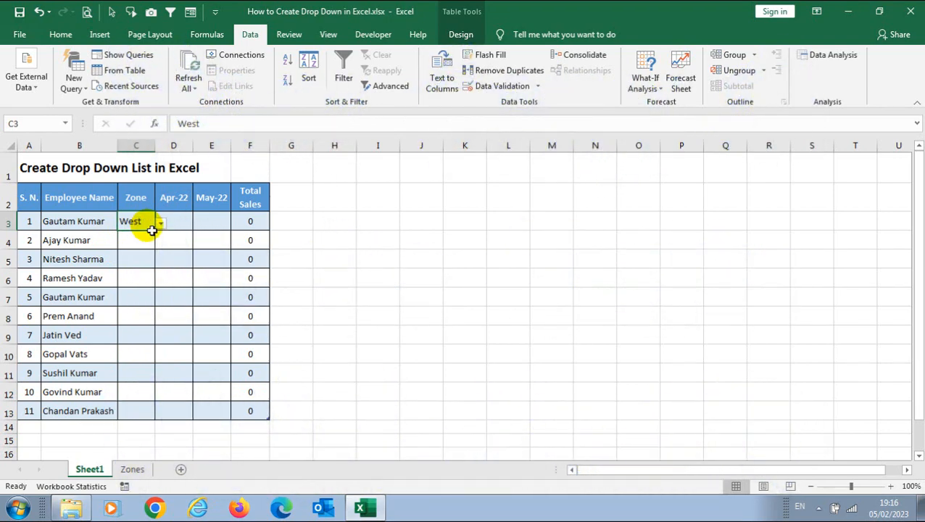
key("ctrl+c")
left_click(151, 241)
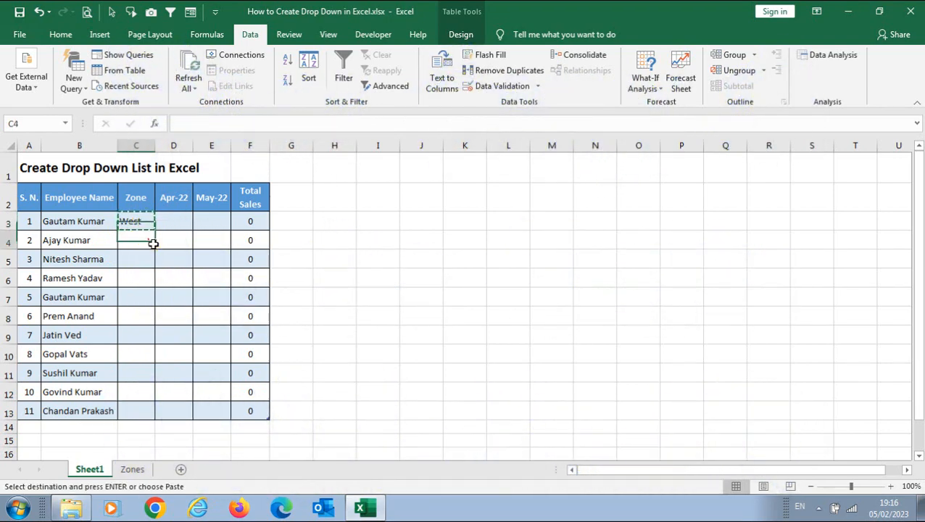
key("ctrl+v")
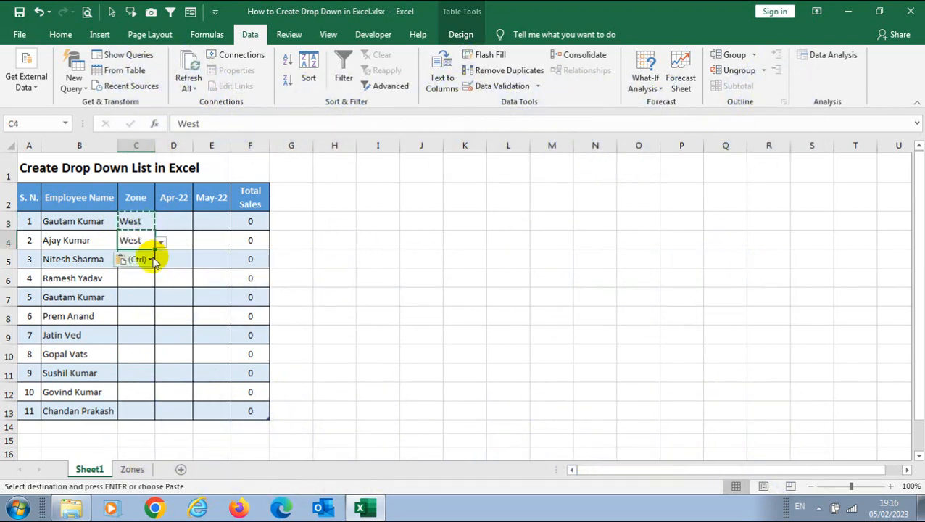
left_click(162, 244)
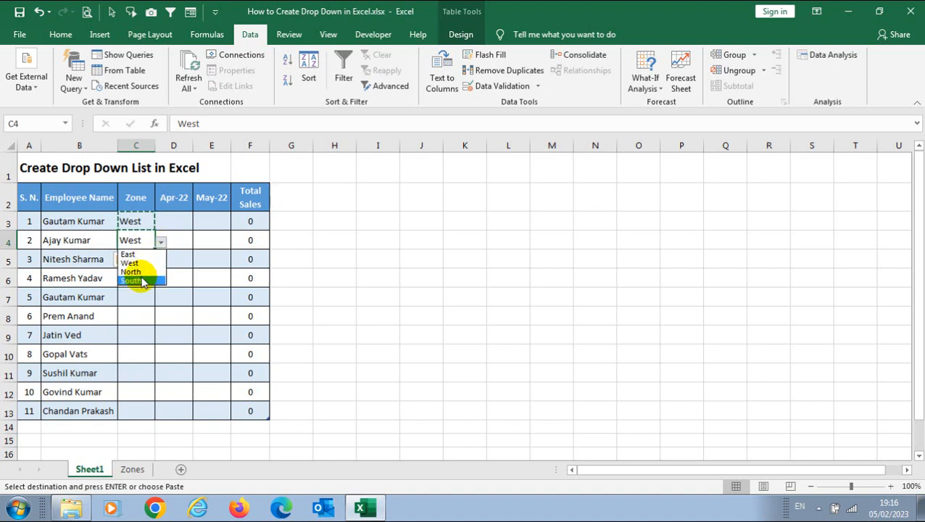
left_click(143, 226)
Fill cell C3 yellow.
key("ctrl")
left_click(138, 226)
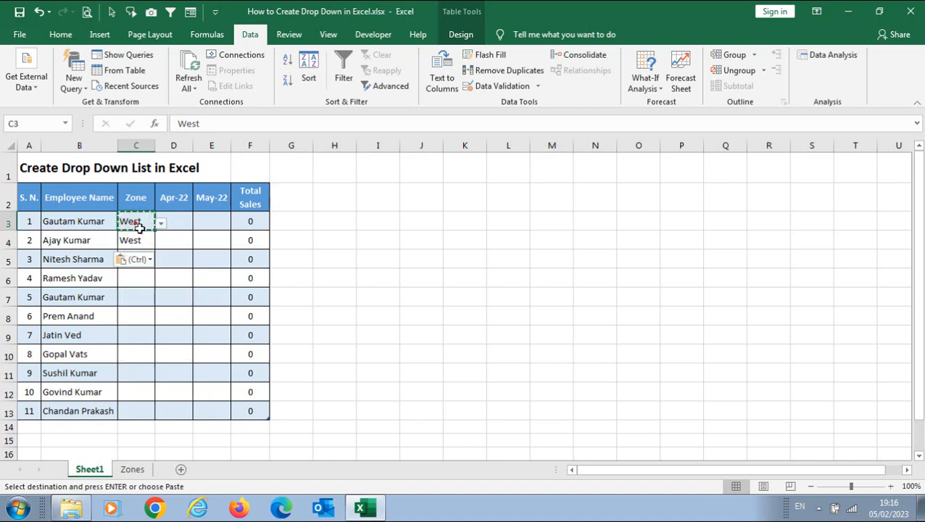
left_click(49, 35)
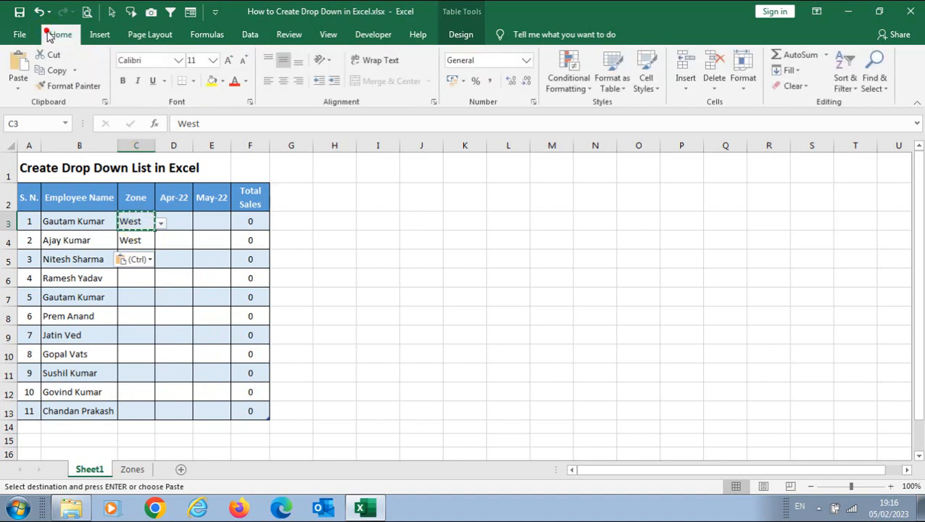
left_click(212, 81)
left_click(155, 230)
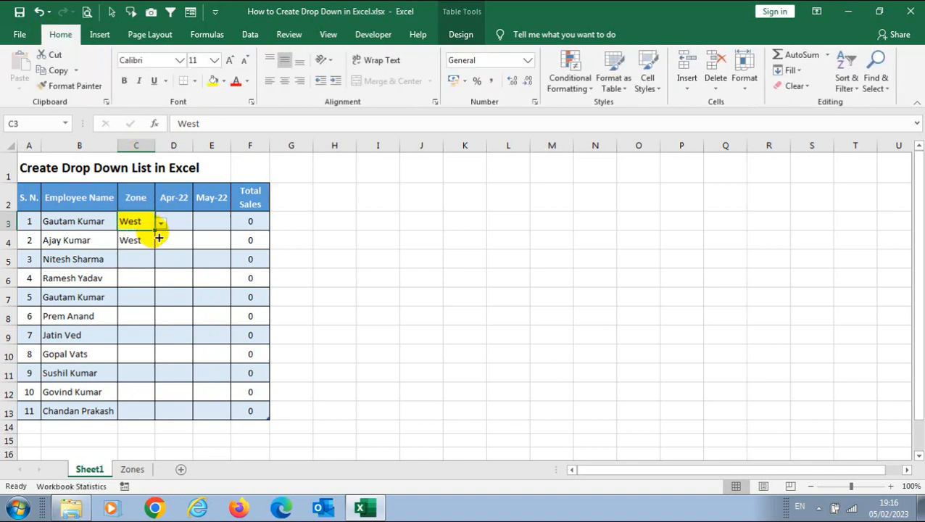
Paste the yellow C3 into C4, undo that paste, and copy C3 again.
key("ctrl+c")
left_click(149, 240)
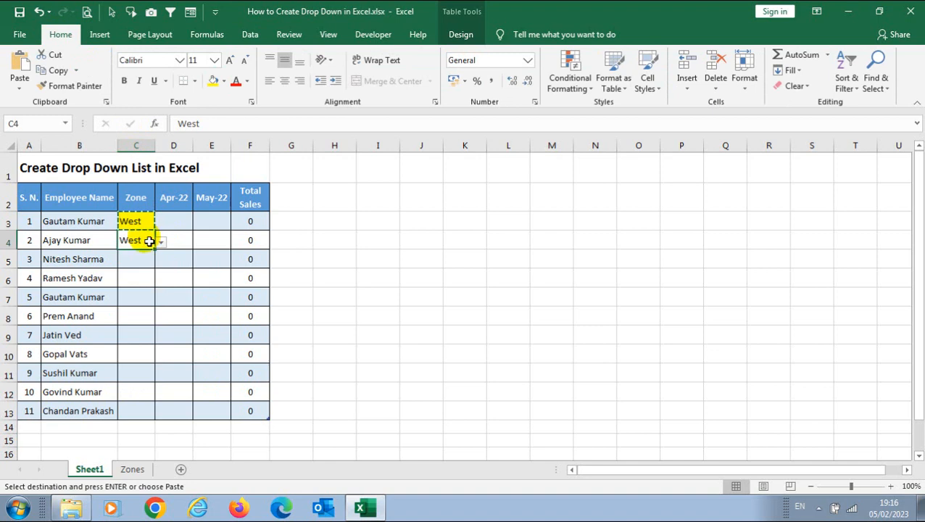
key("ctrl+v")
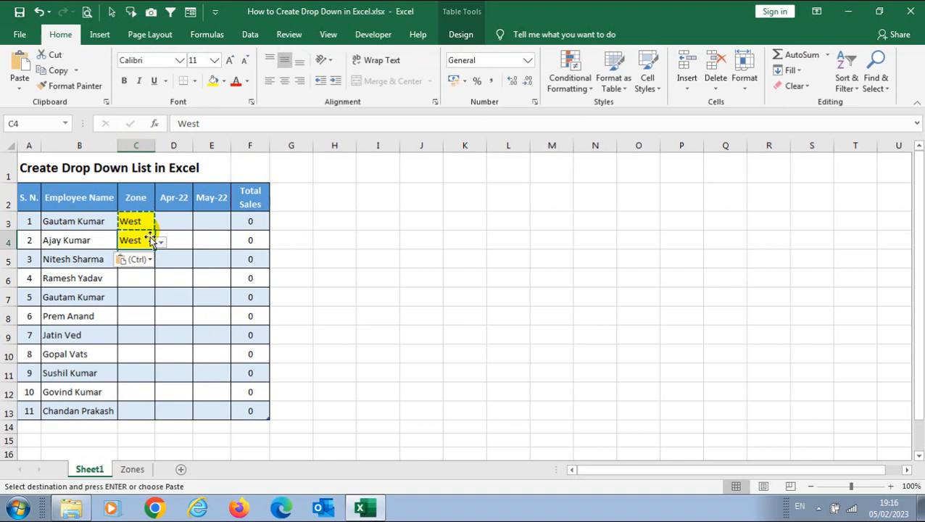
key("ctrl+z")
left_click(144, 219)
key("Escape")
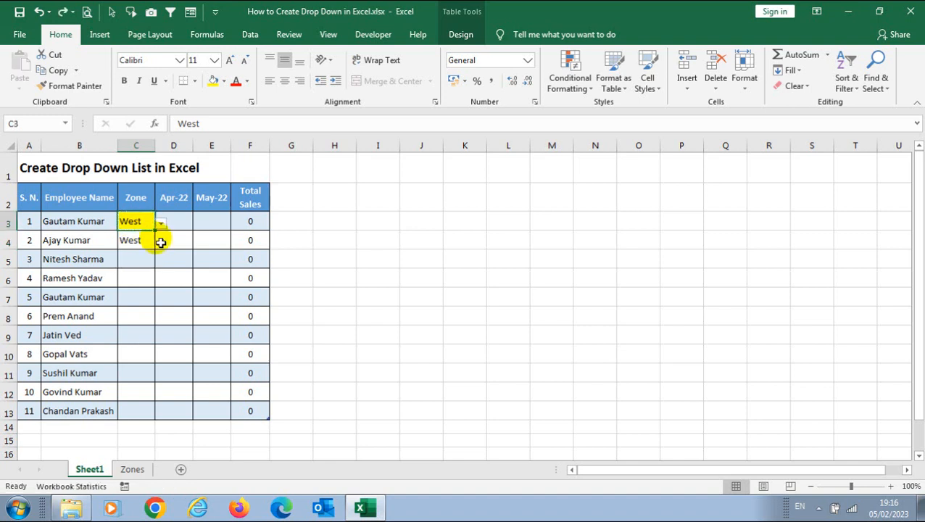
key("ctrl+c")
Paste only the validation rule from C3 into C5:C13 via Paste Special.
left_click_drag(149, 259, 146, 411)
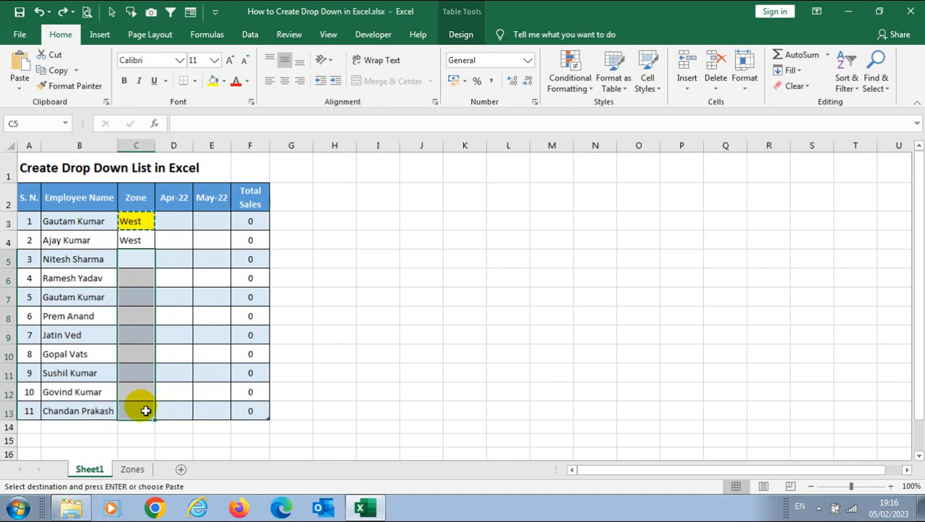
left_click(17, 91)
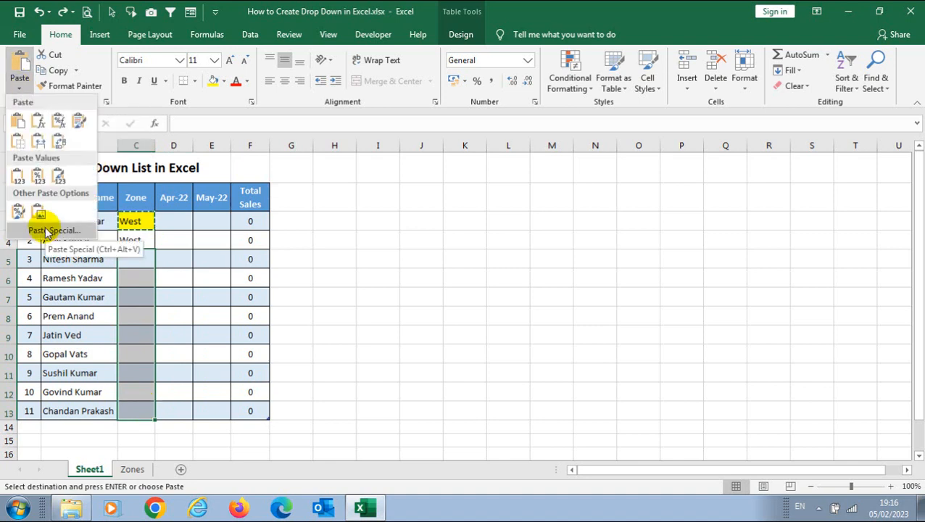
left_click(137, 291)
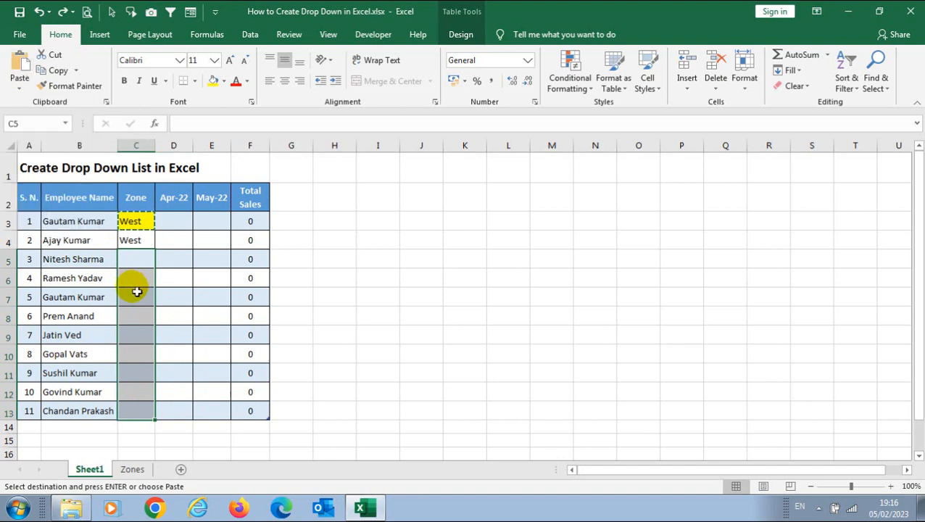
key("ctrl+alt+v")
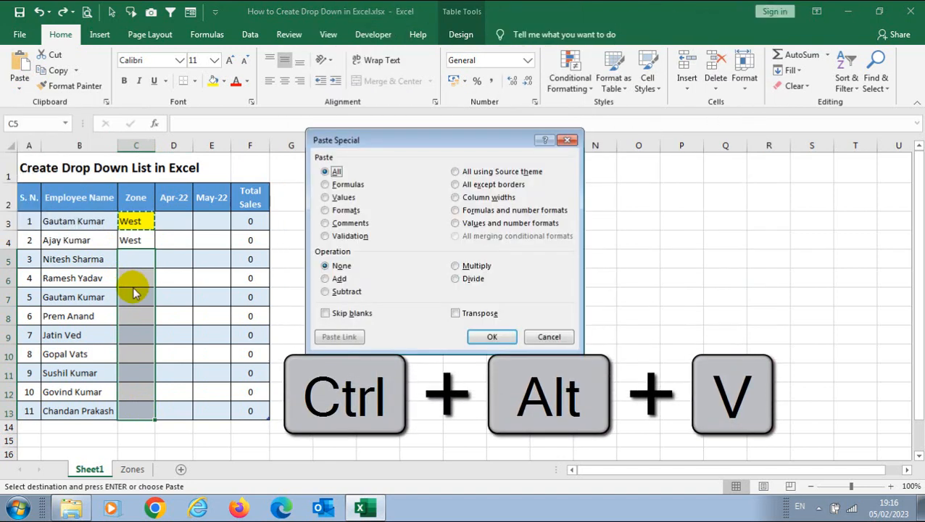
left_click(325, 236)
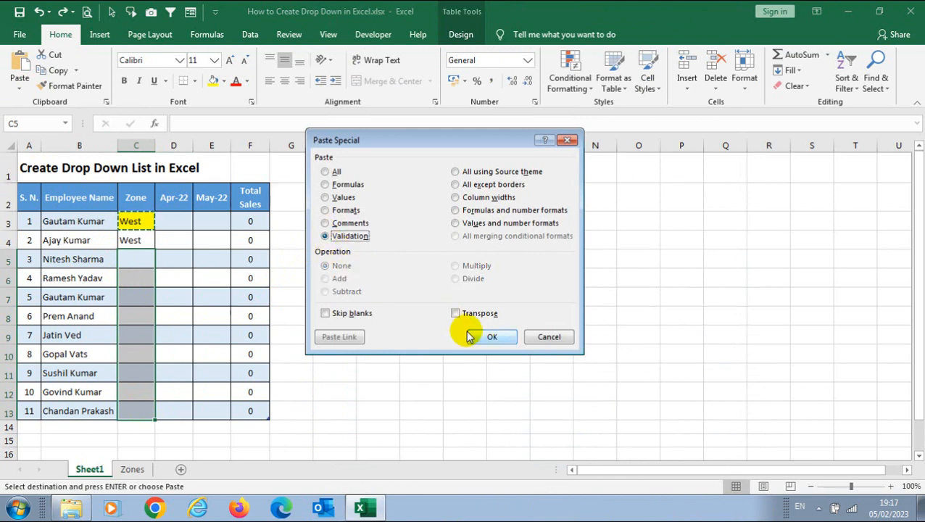
left_click(490, 340)
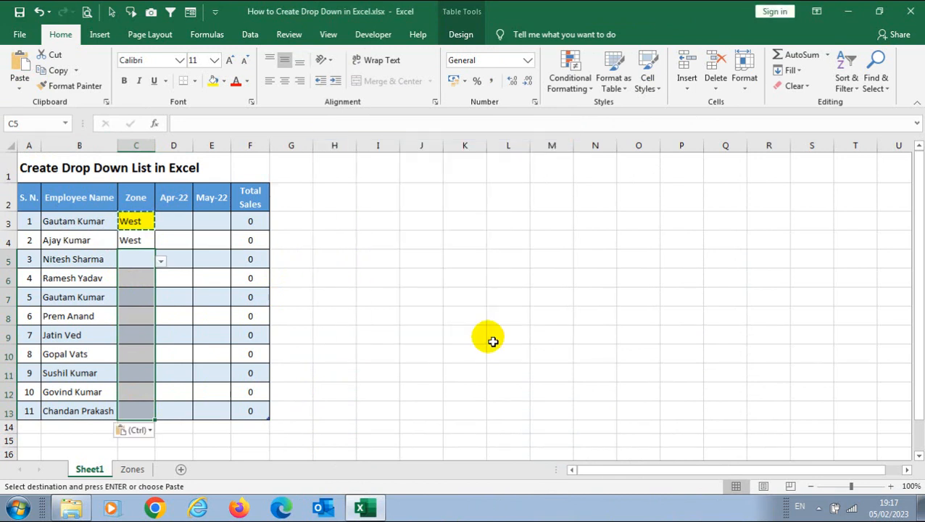
Check cells C5 through C10 for the new zone drop-down.
left_click(144, 258)
left_click(149, 277)
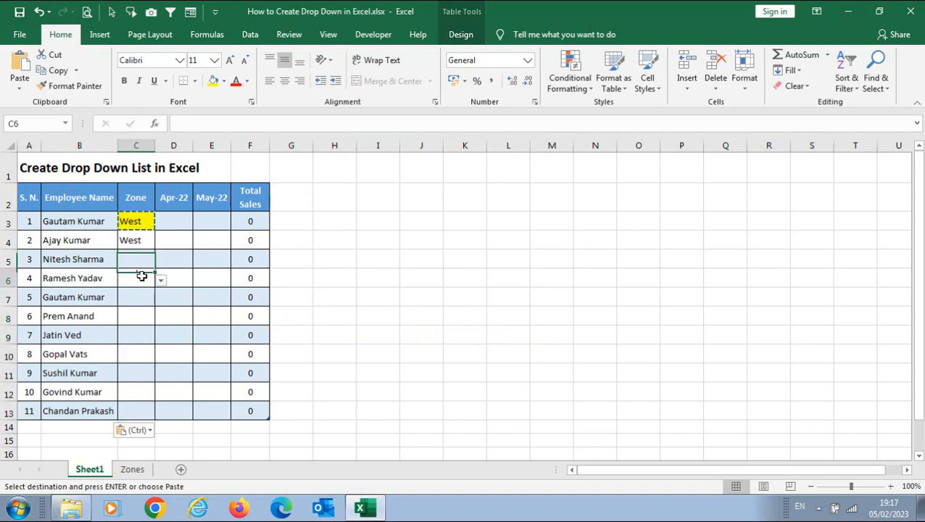
left_click(145, 298)
left_click(136, 316)
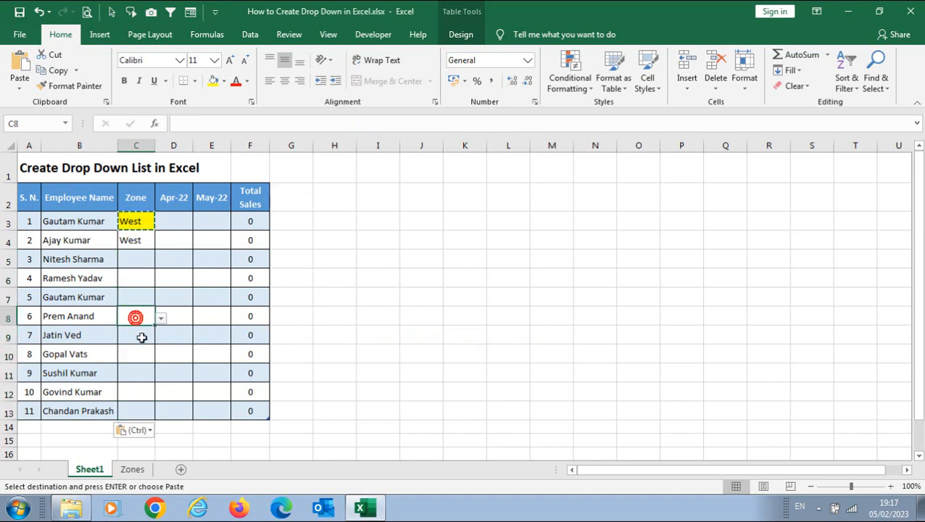
left_click(138, 335)
left_click(141, 354)
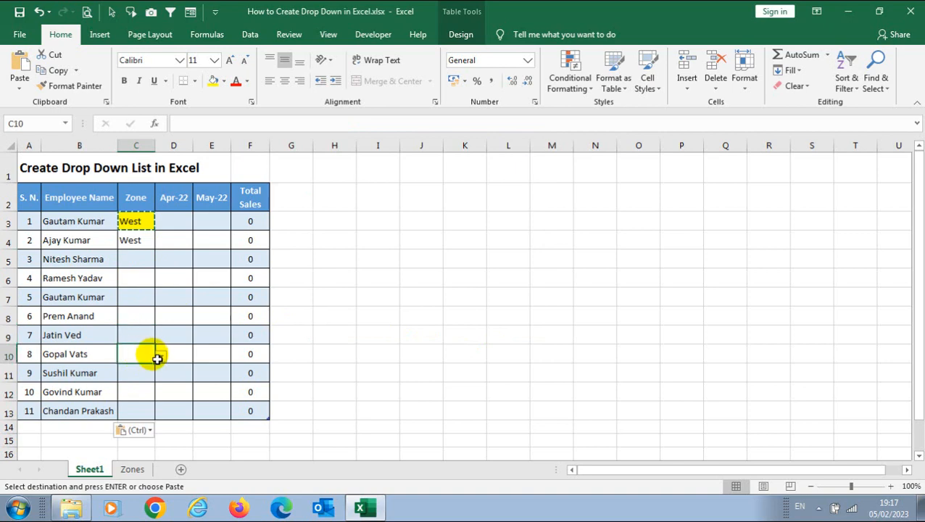
left_click(161, 356)
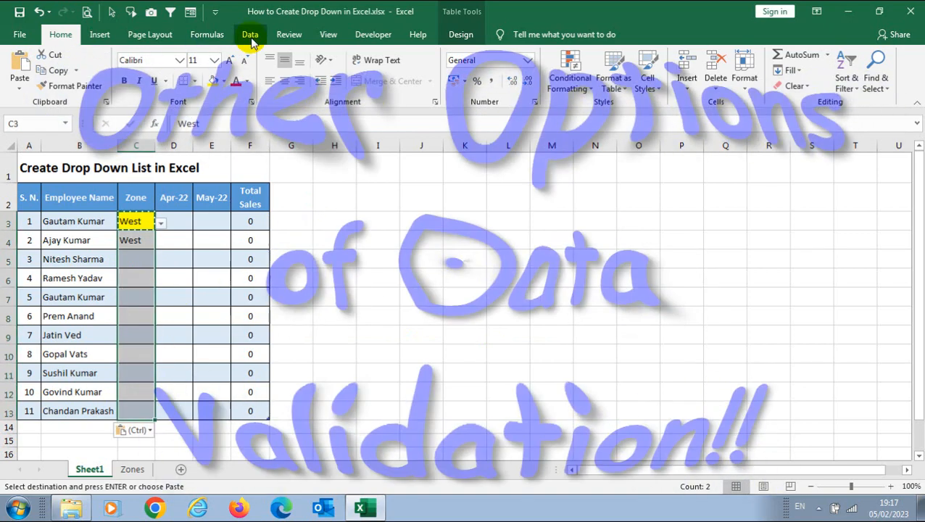
Set C3's input message title 'Note!' and text 'Select from DropDown only!', then reselect C3.
left_click(251, 38)
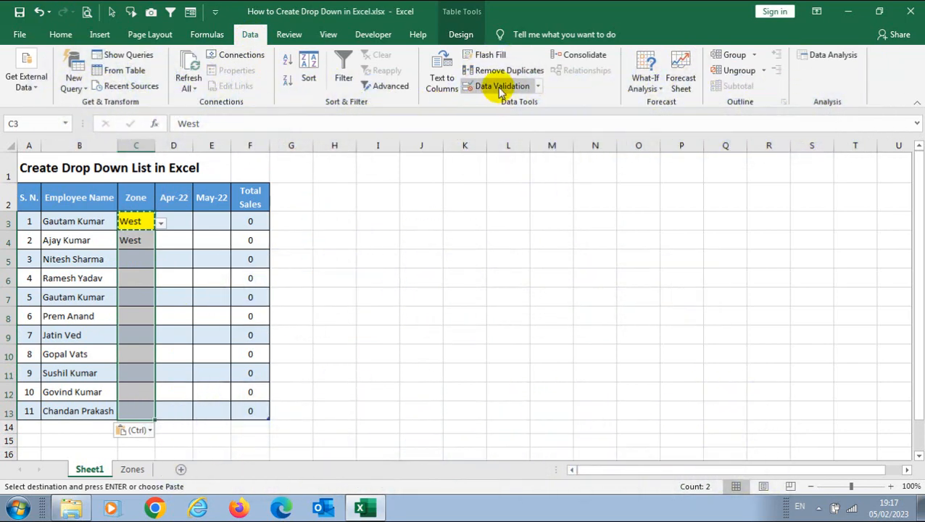
left_click(500, 88)
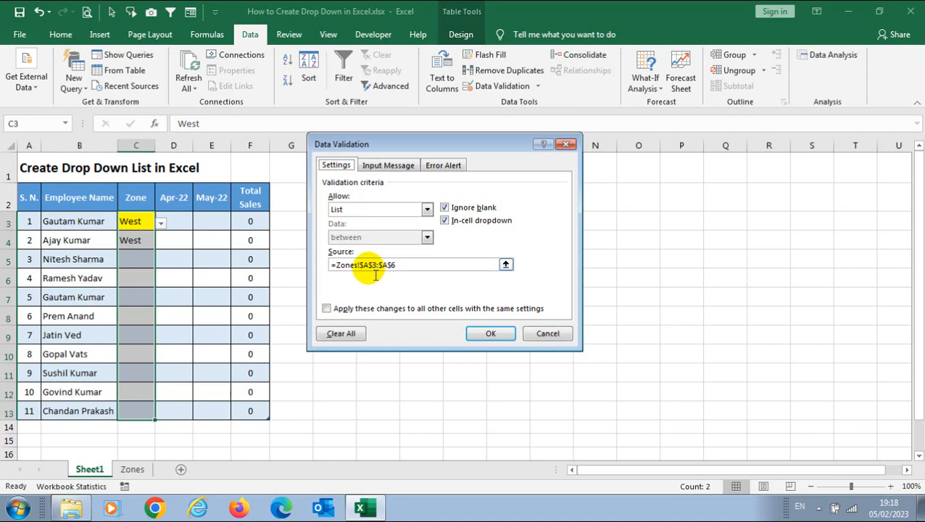
left_click(393, 168)
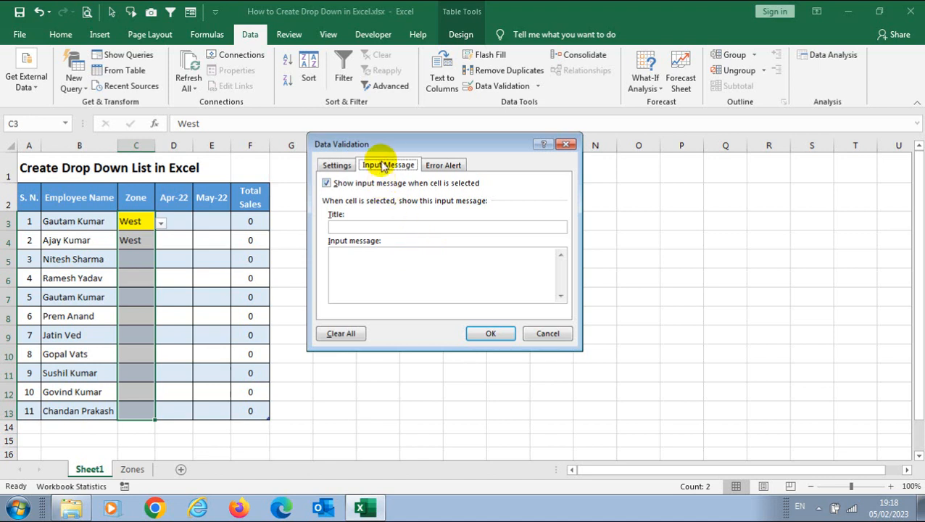
left_click(365, 227)
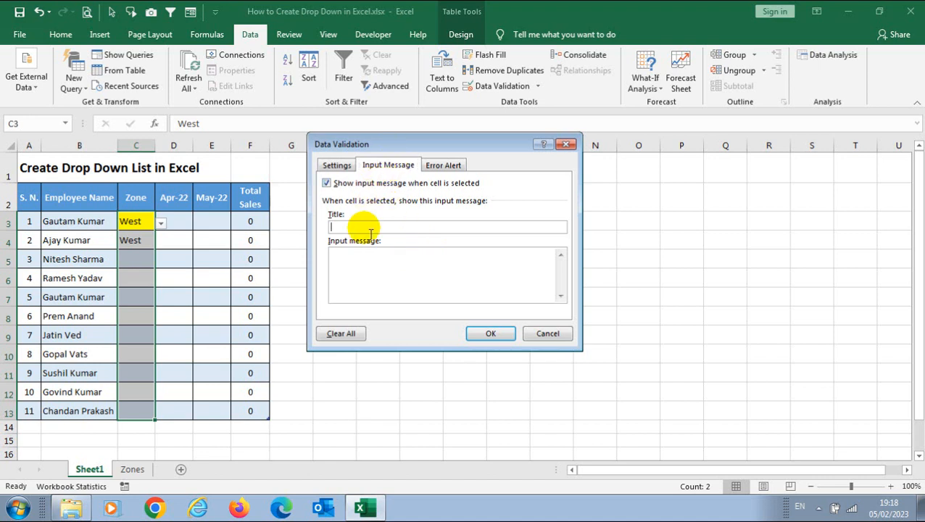
type("Note!")
left_click(360, 260)
type("Select fr")
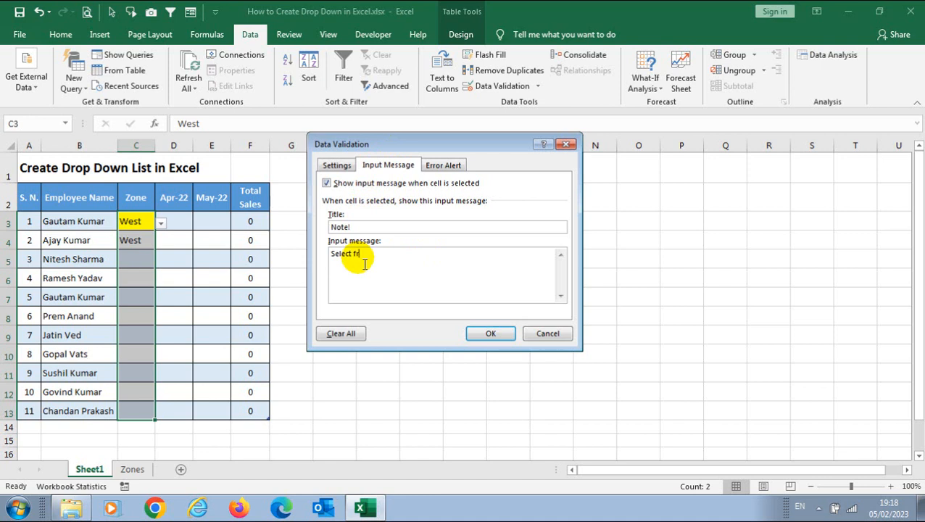
type("om DropDown only")
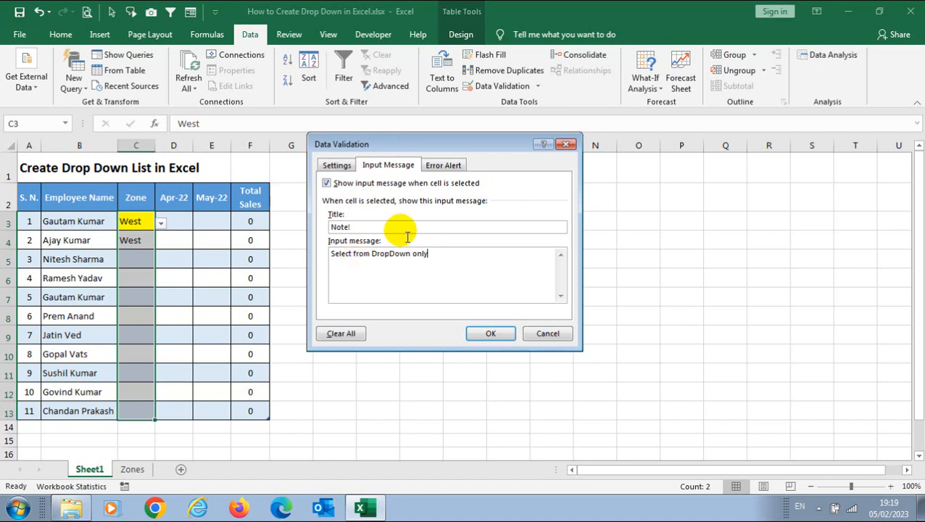
type("!")
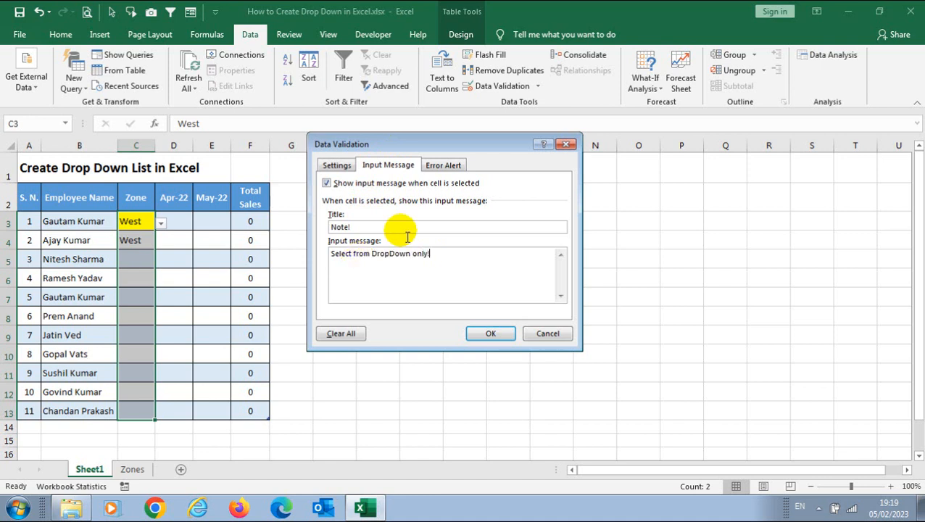
left_click(490, 333)
left_click(148, 223)
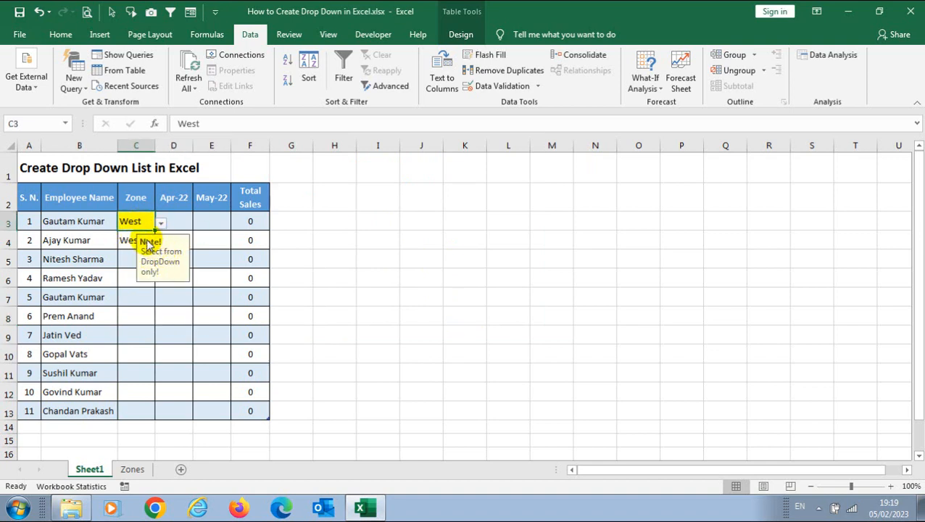
Select Zone cells C3:C13, open Data Validation and copy the 'Note!' input message title.
left_click_drag(134, 222, 131, 406)
left_click(500, 88)
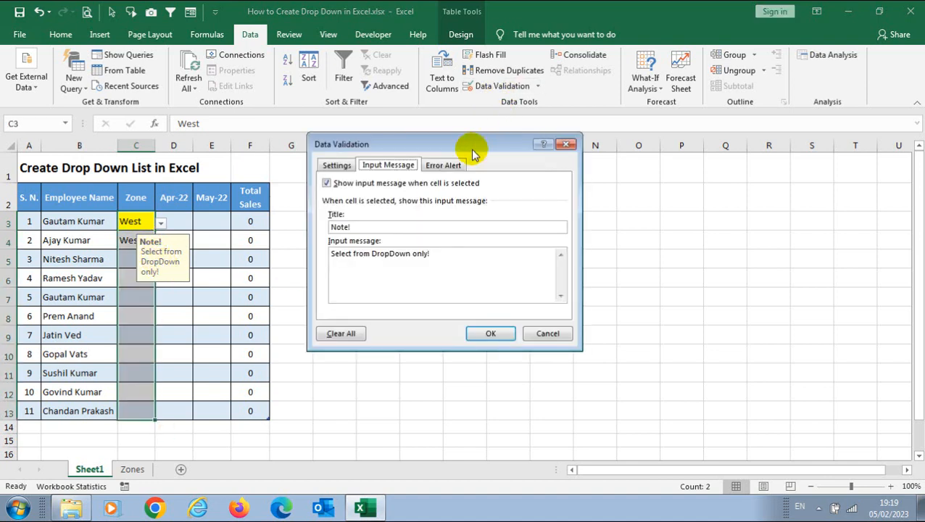
left_click(444, 168)
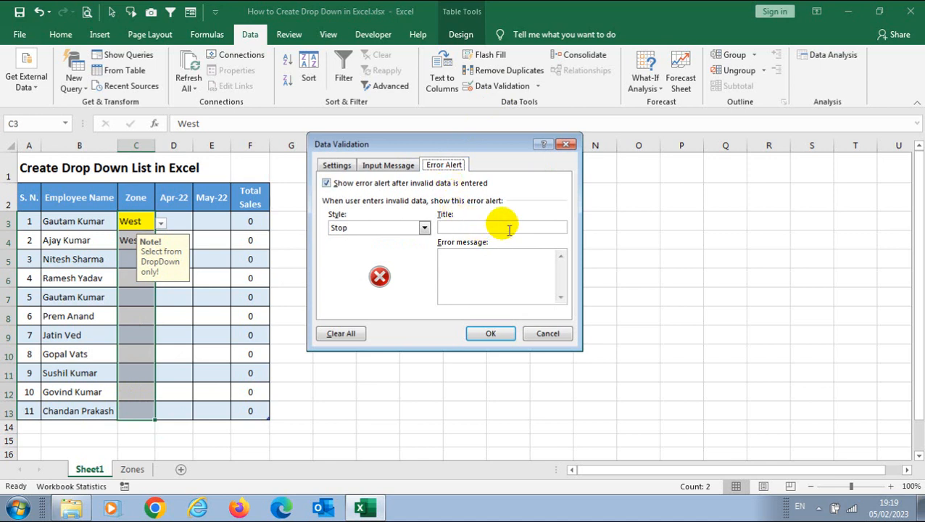
left_click(394, 169)
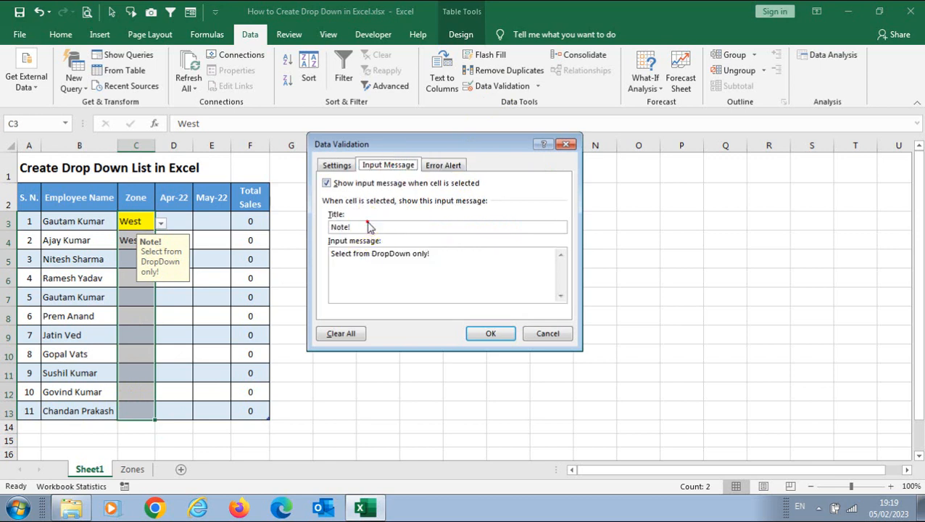
left_click_drag(360, 227, 329, 229)
key("ctrl+c")
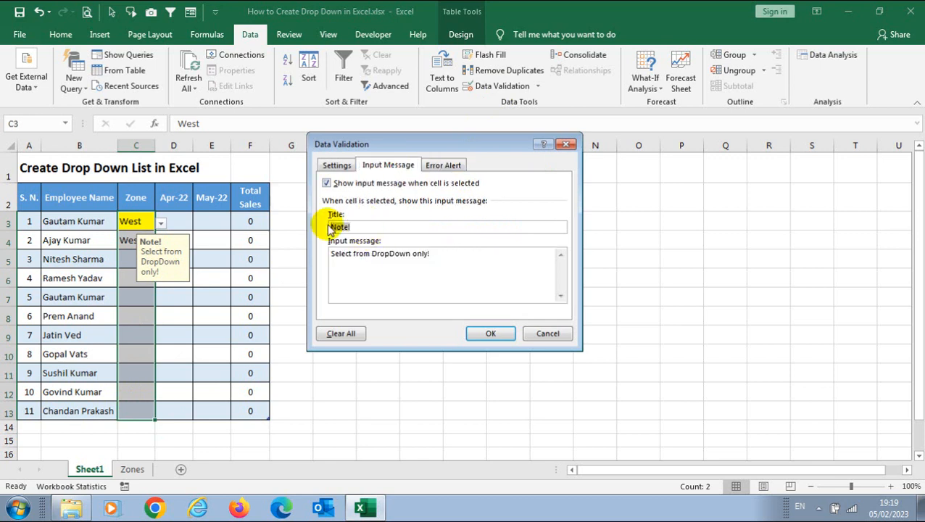
Set error alert title 'Note!' and message 'Select from DropDown only!', then apply.
left_click(441, 166)
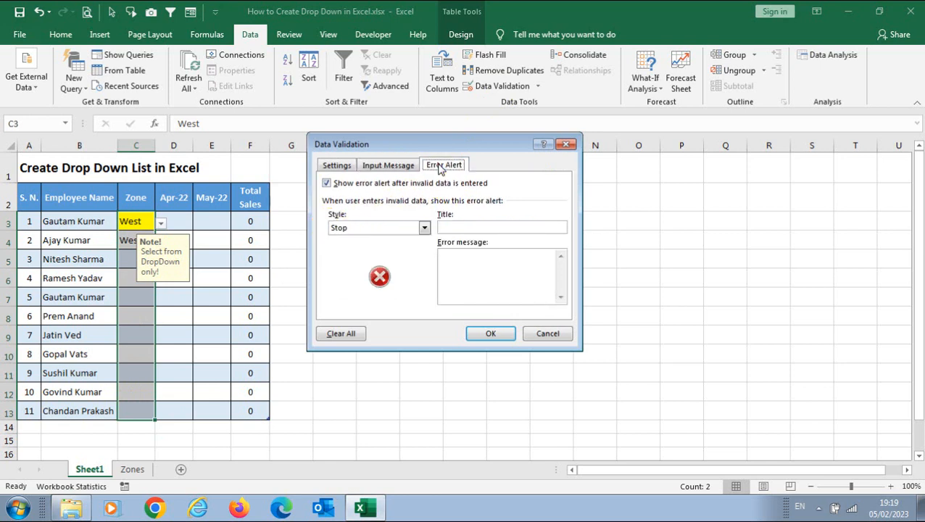
left_click(449, 228)
key("ctrl+v")
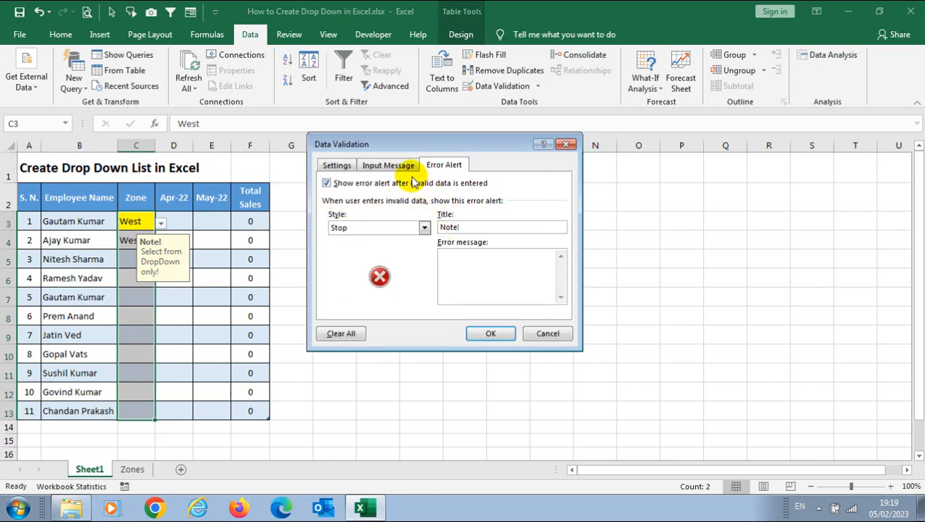
left_click(462, 260)
type("Select from DropDown only!")
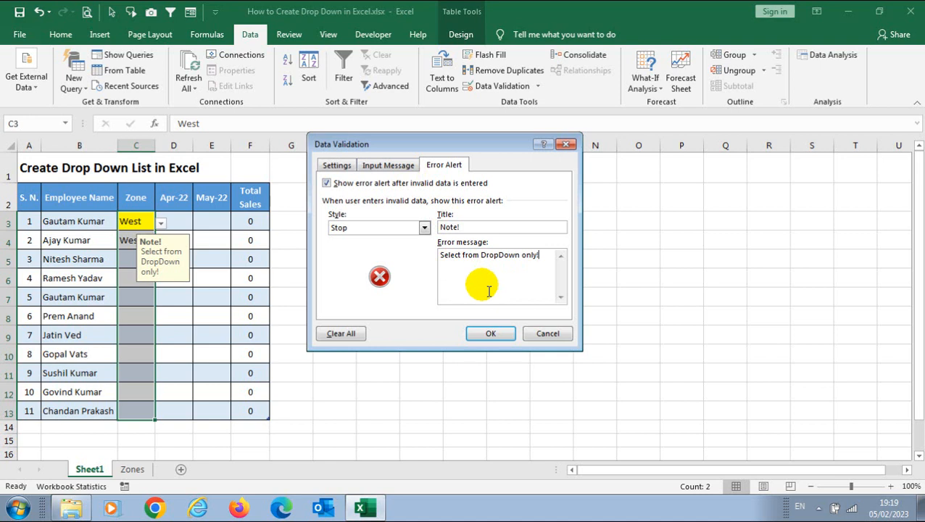
left_click(491, 334)
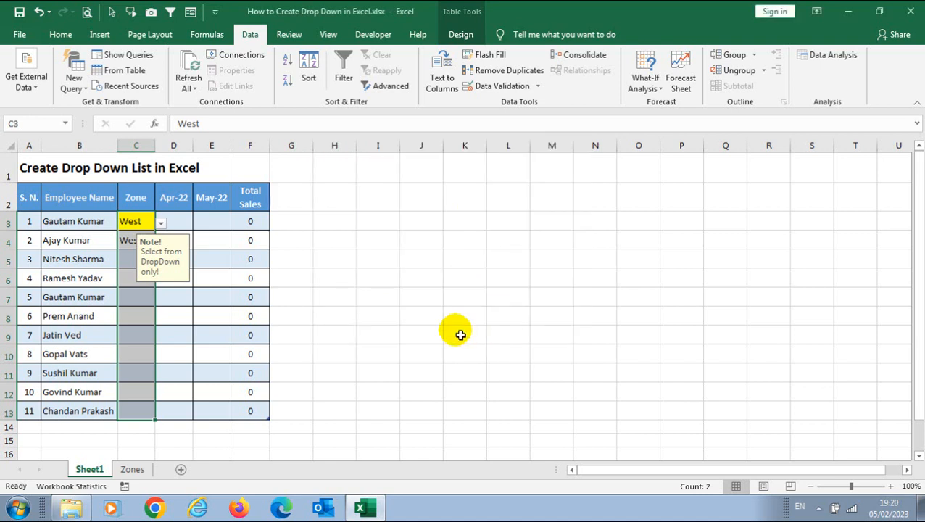
left_click(143, 262)
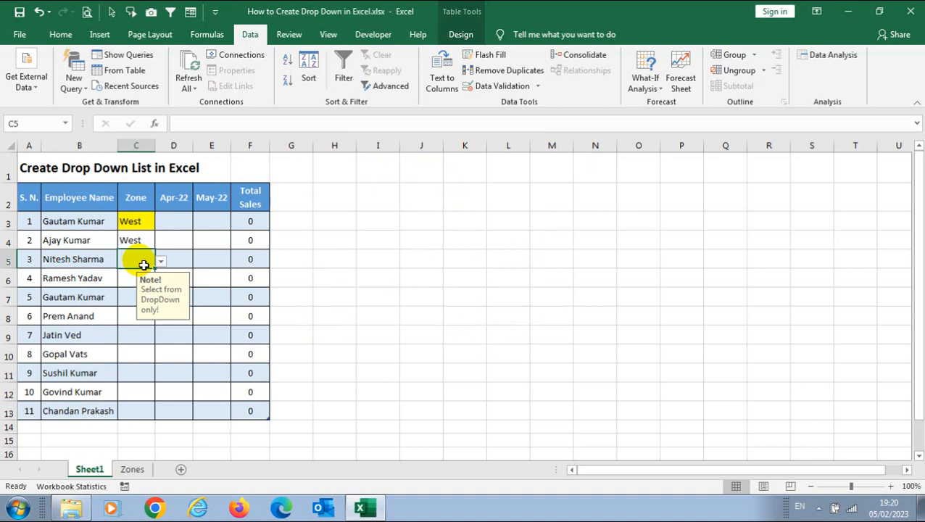
Enter the invalid value A in C5 and cancel the resulting Note! stop alert.
type("A")
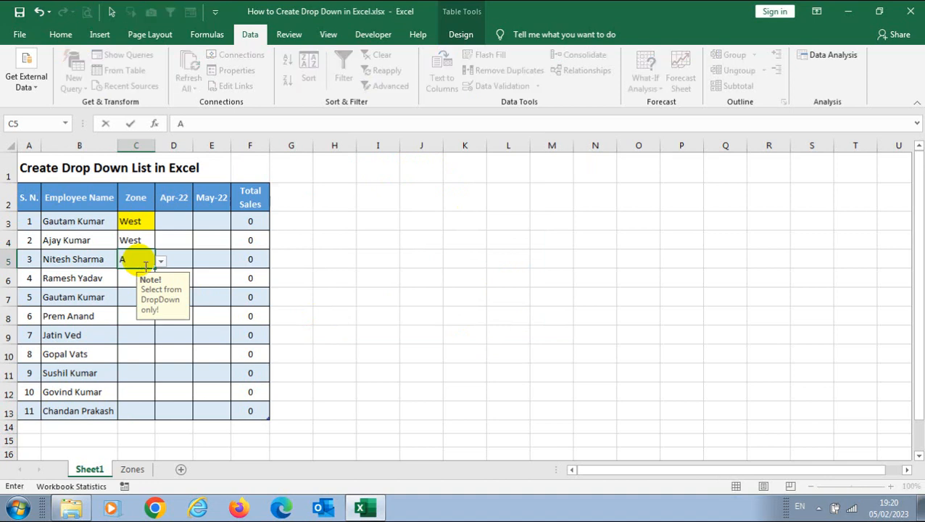
key("Return")
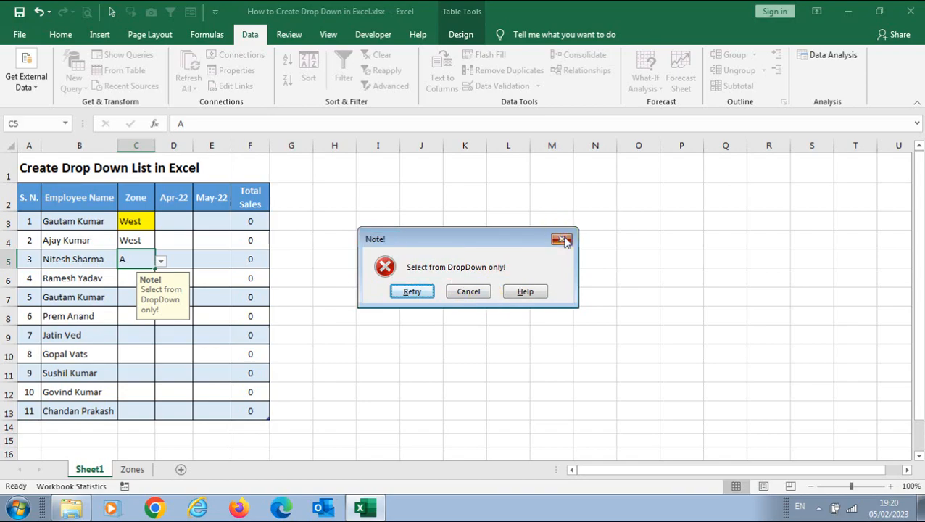
left_click(488, 295)
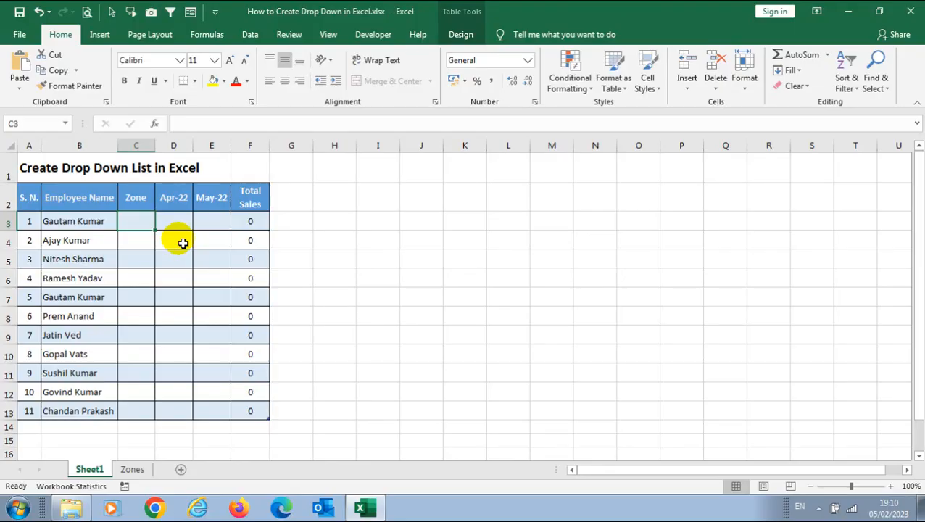
For cell C3, choose List validation and begin the source with 'East,'.
left_click_drag(135, 221, 136, 416)
left_click(136, 225)
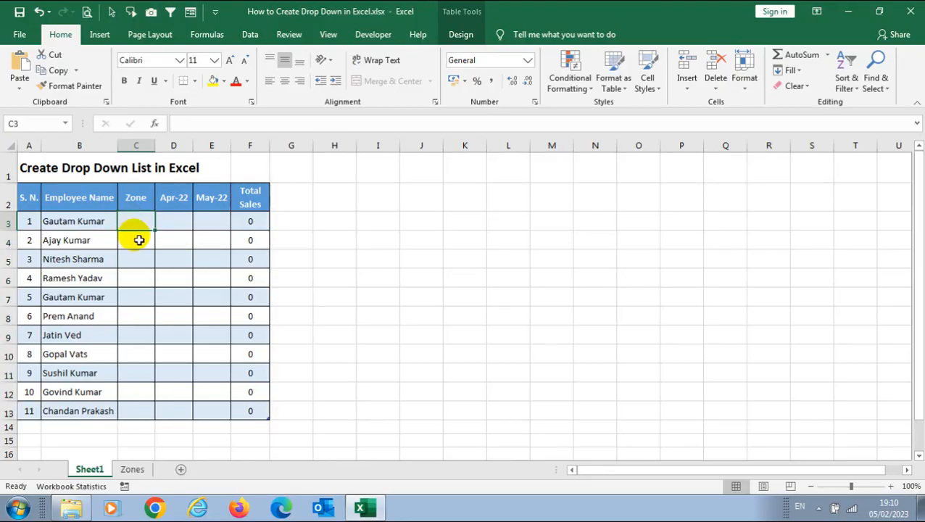
left_click(250, 34)
left_click(500, 84)
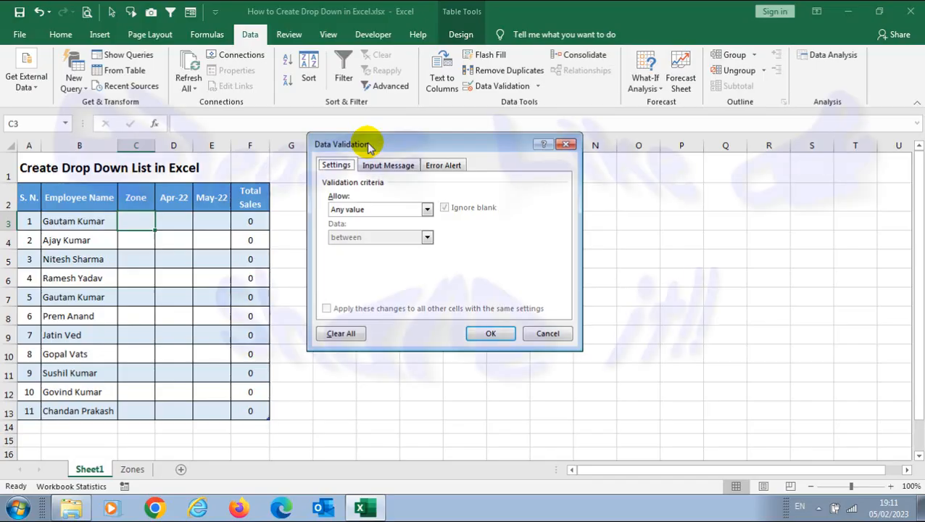
left_click(426, 210)
left_click(344, 248)
left_click(346, 265)
type("East, West, South, North")
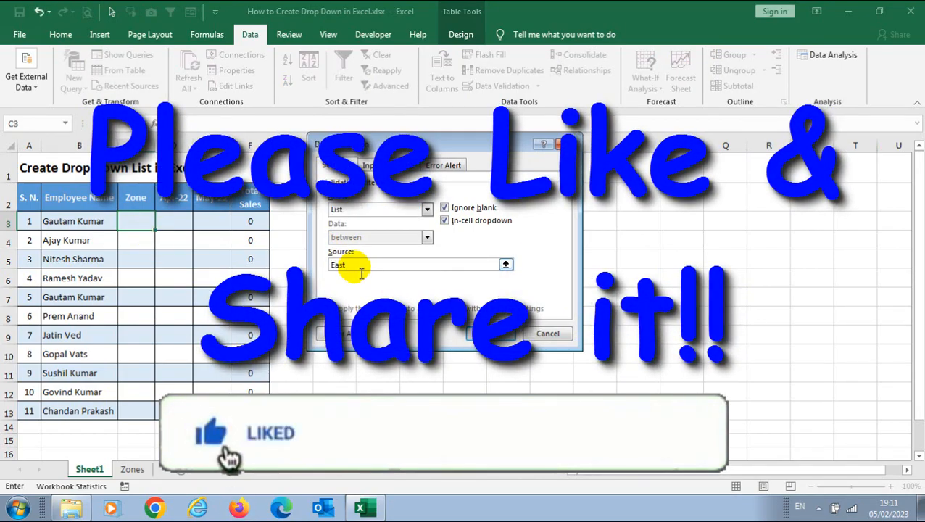